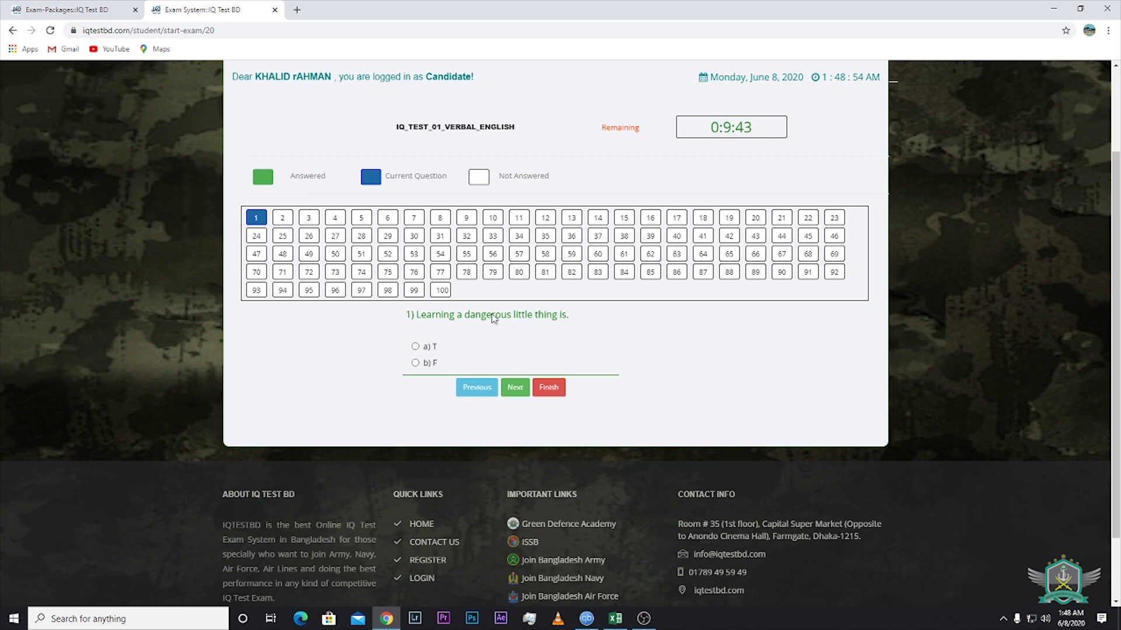
Answer the first several exam questions, moving to the next after each
left_click(415, 349)
left_click(515, 389)
left_click(416, 358)
left_click(516, 420)
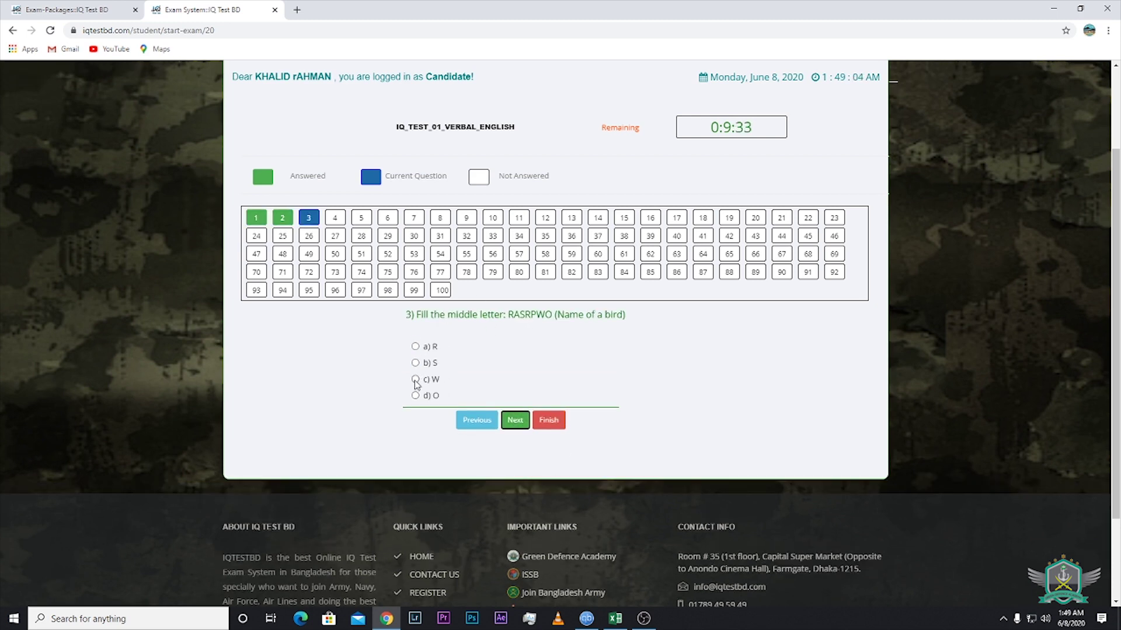
left_click(415, 380)
left_click(515, 421)
left_click(415, 363)
left_click(512, 425)
Answer further questions through question 9 and advance to question 10
left_click(388, 218)
left_click(415, 364)
left_click(514, 425)
left_click(415, 363)
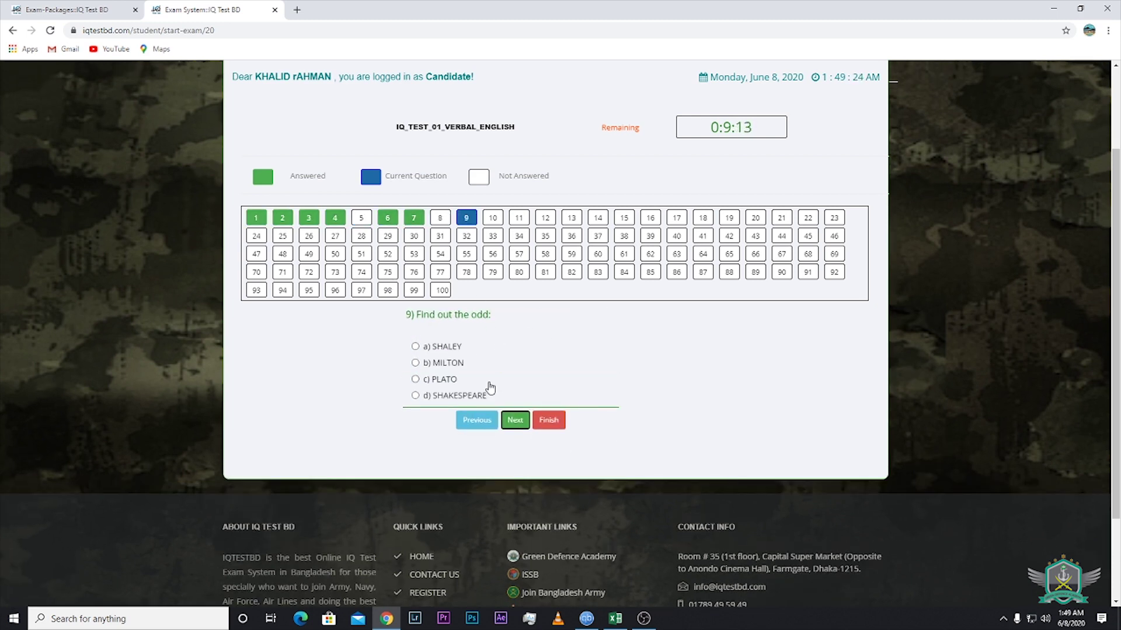
left_click(415, 380)
left_click(515, 420)
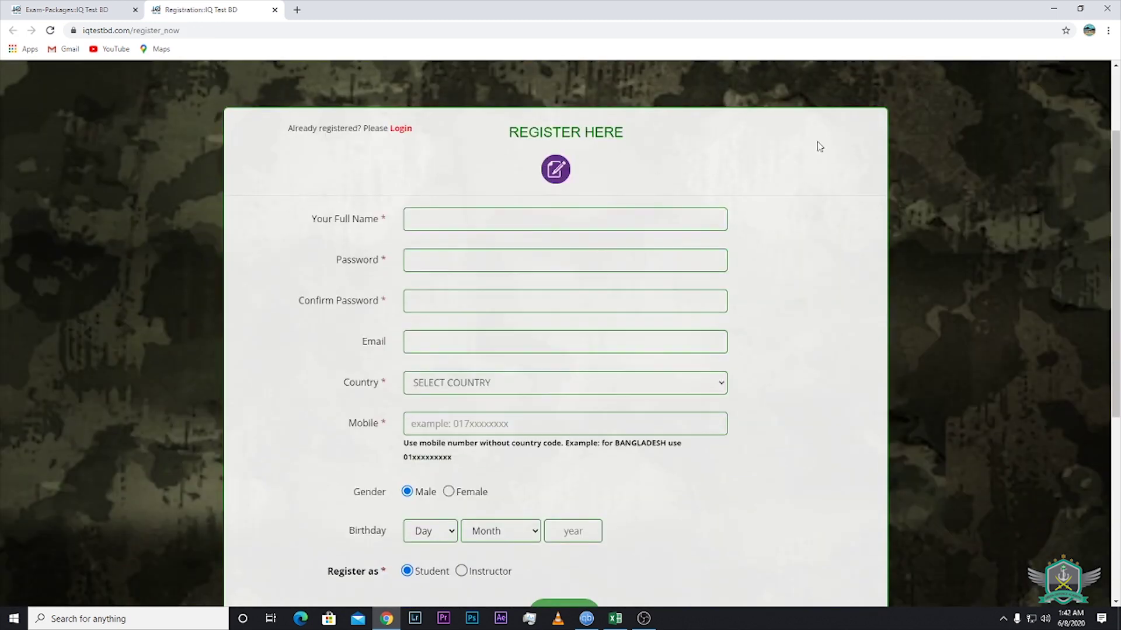
Enter the full name, then load the iqtestbd.com home page in Chrome
left_click(575, 220)
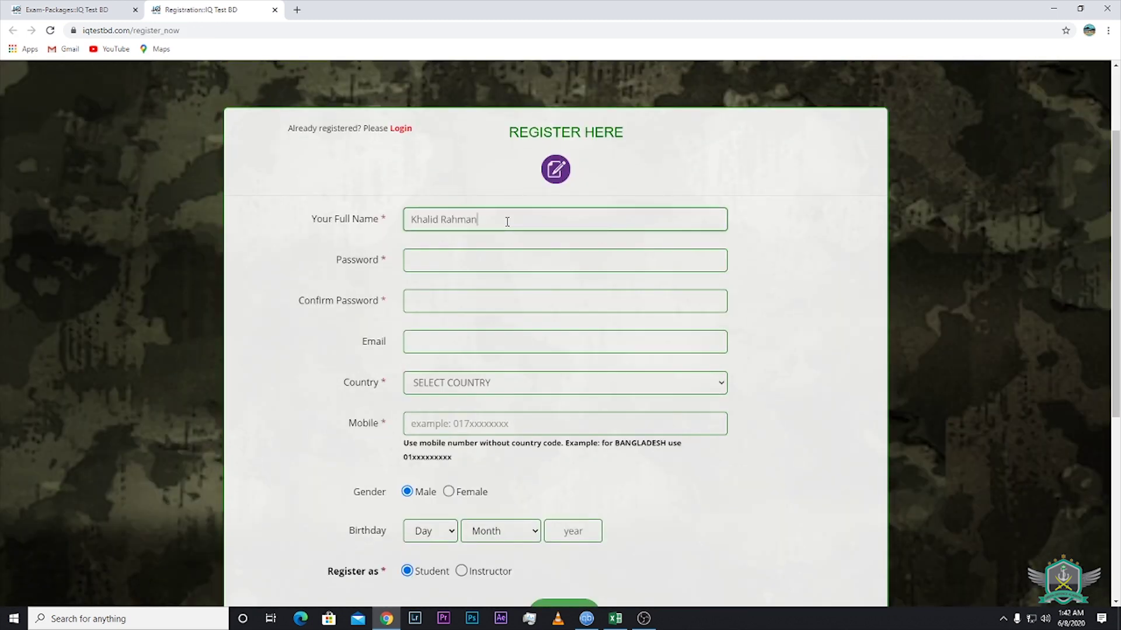
left_click(450, 256)
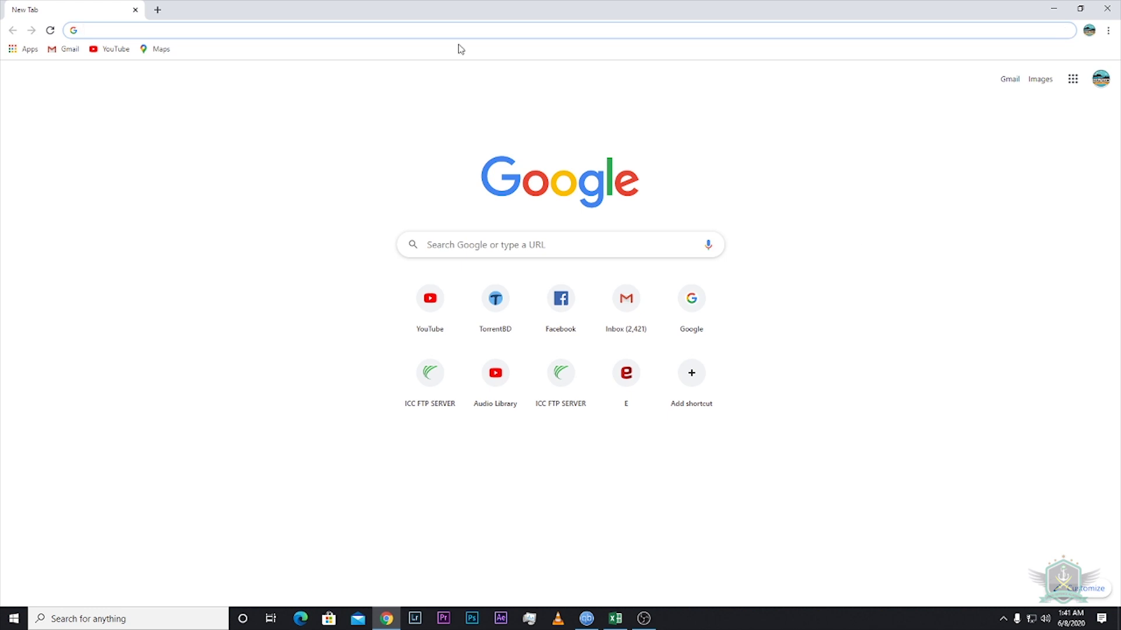
type("iqtestb")
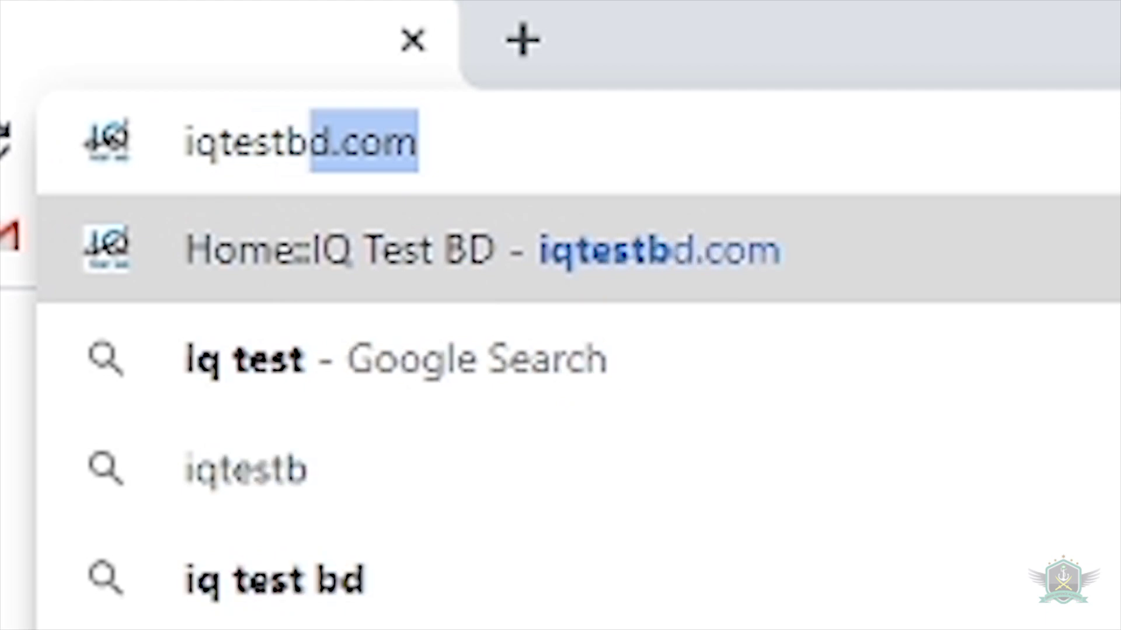
type("d.com")
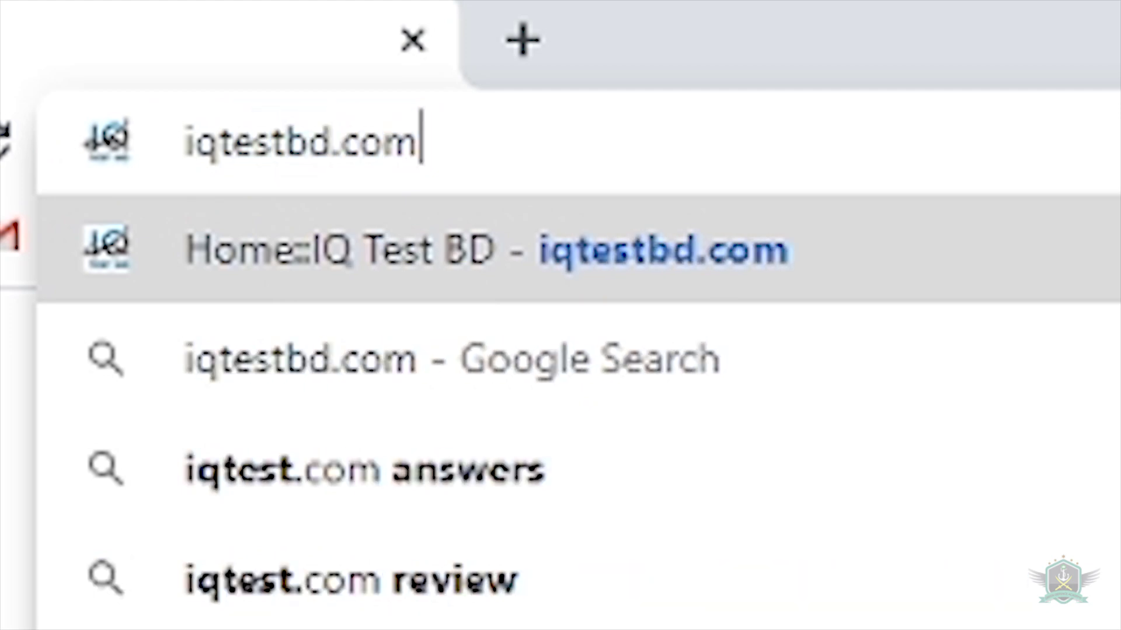
key("Return")
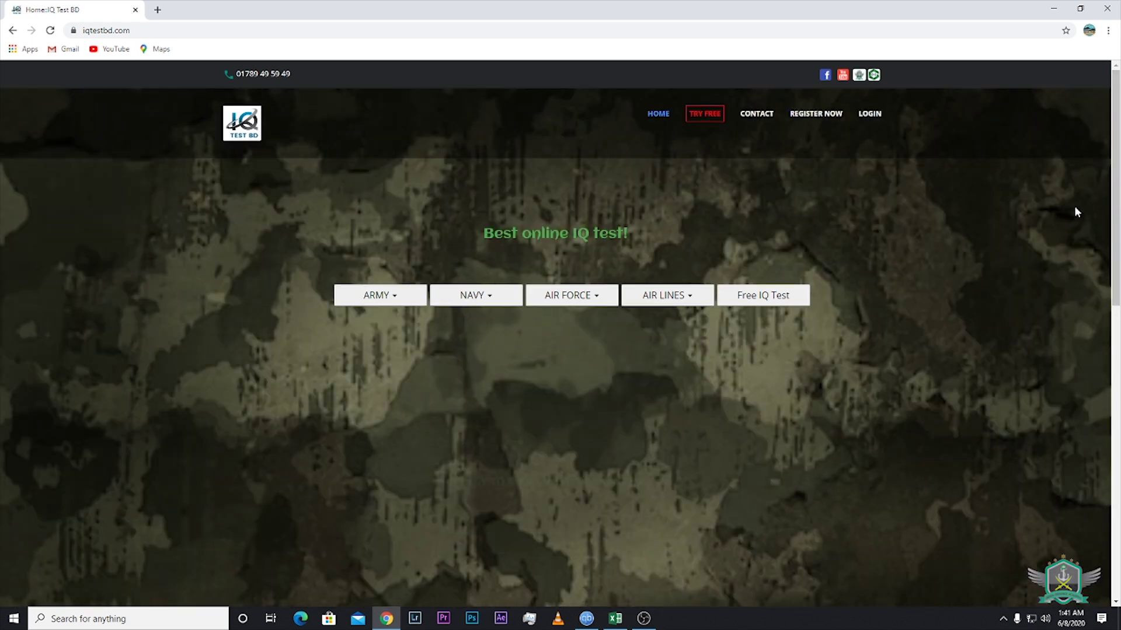
Open Free IQ Test and bring the 100% Free, Silver and Platinum package cards into view
left_click(764, 303)
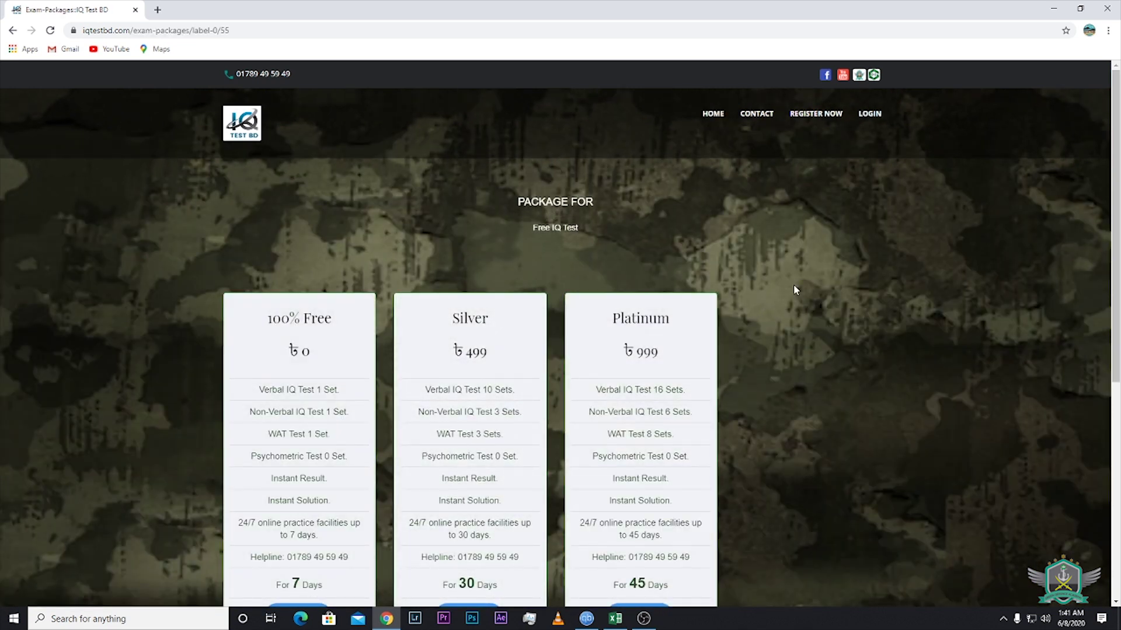
scroll(795, 290, "down", 2)
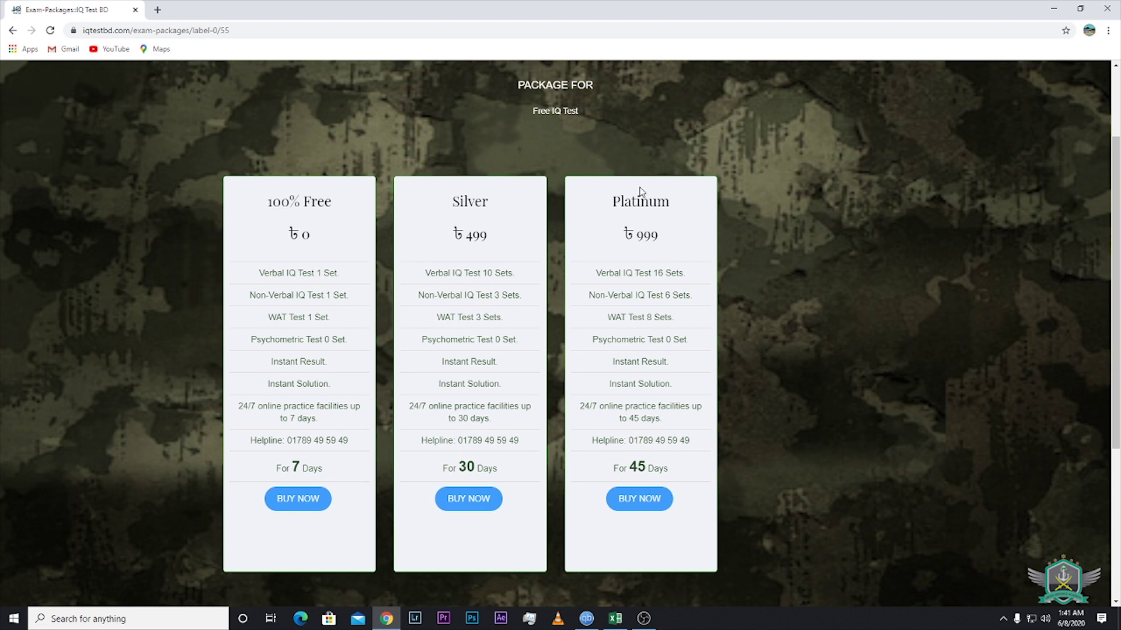
Choose BUY NOW on the 100% Free package to reach the registration form
left_click(301, 504)
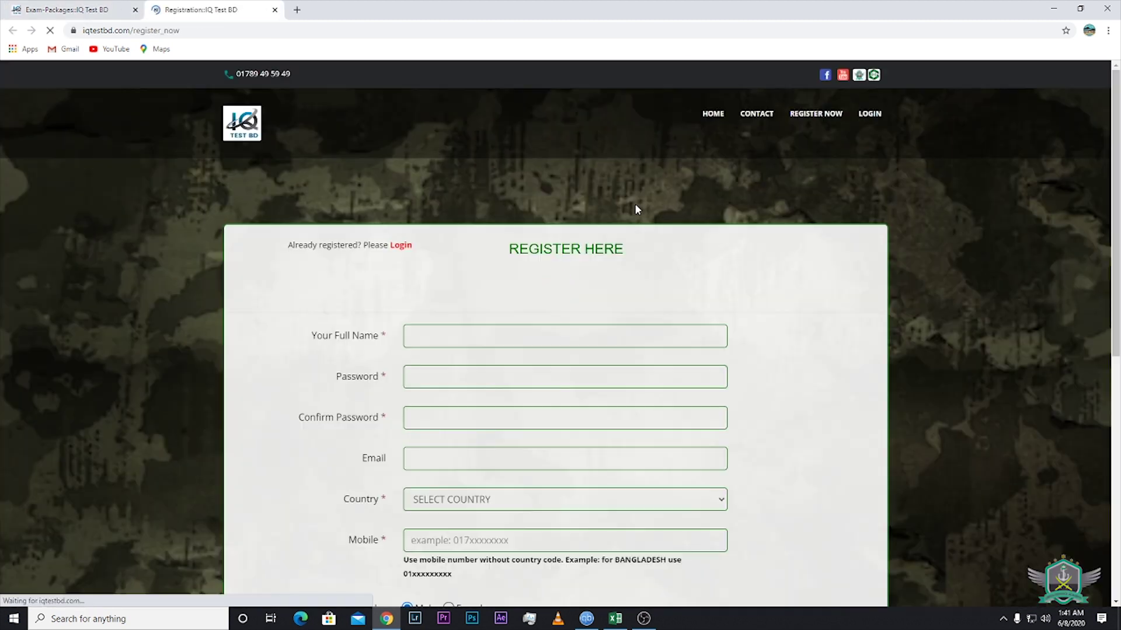
scroll(806, 198, "down", 2)
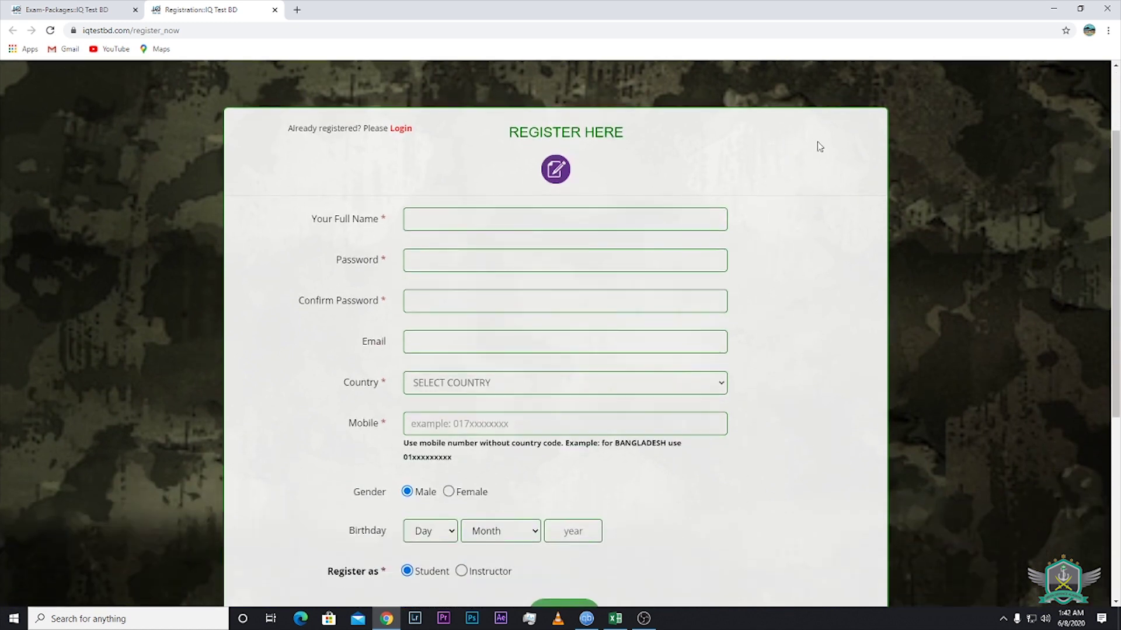
scroll(642, 175, "down", 1)
scroll(603, 153, "up", 1)
Fill in the full name, password, password confirmation and saved e-mail address
left_click(507, 222)
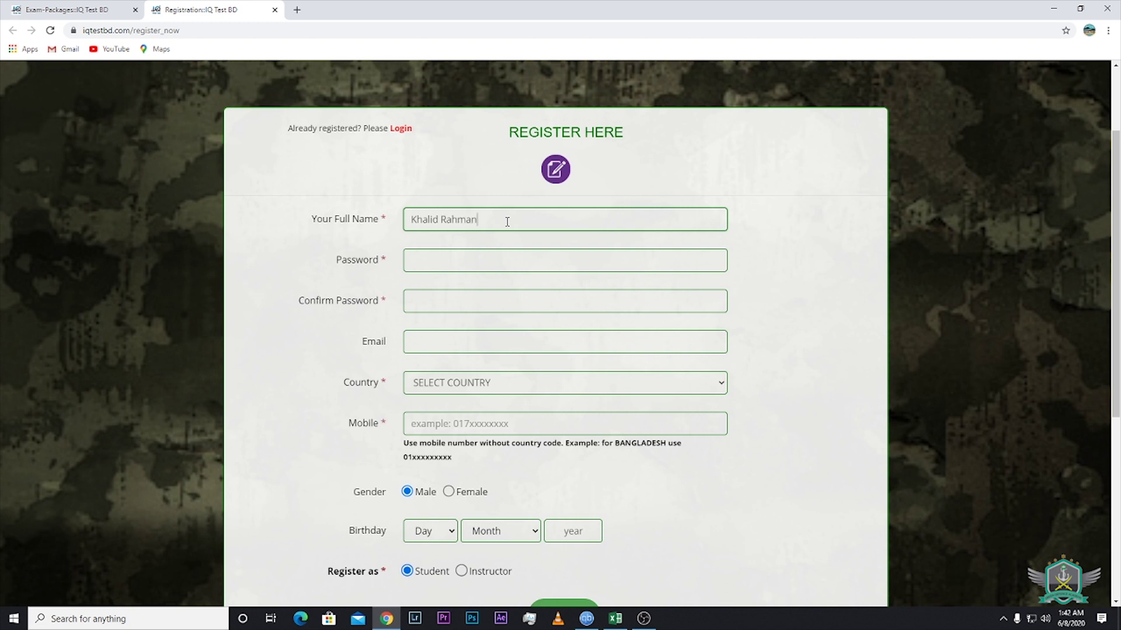
left_click(459, 259)
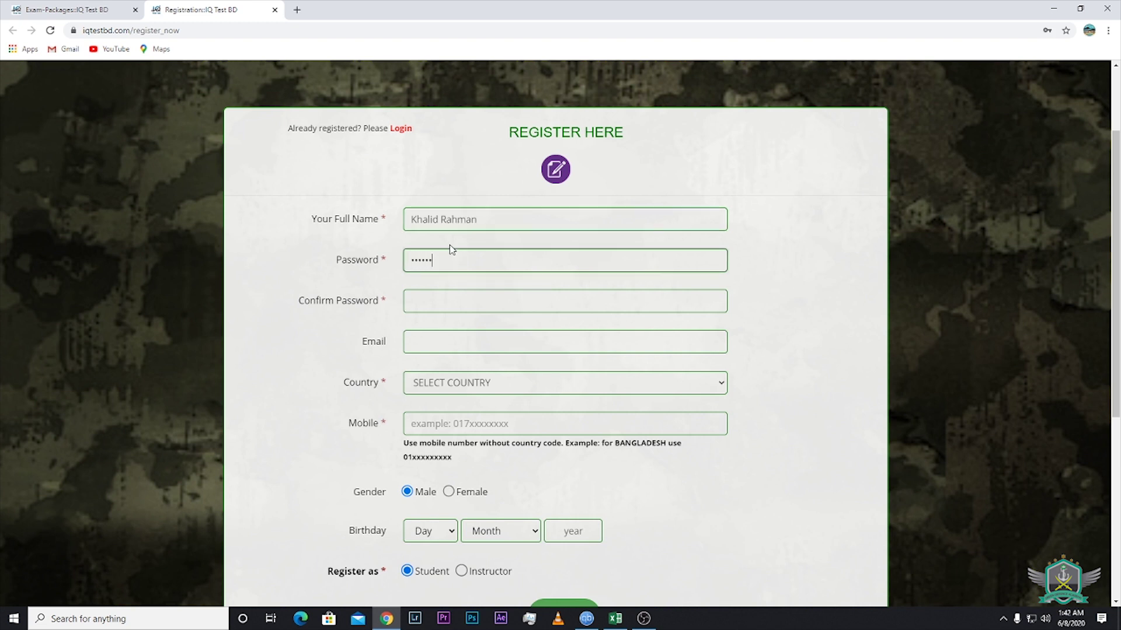
left_click(429, 299)
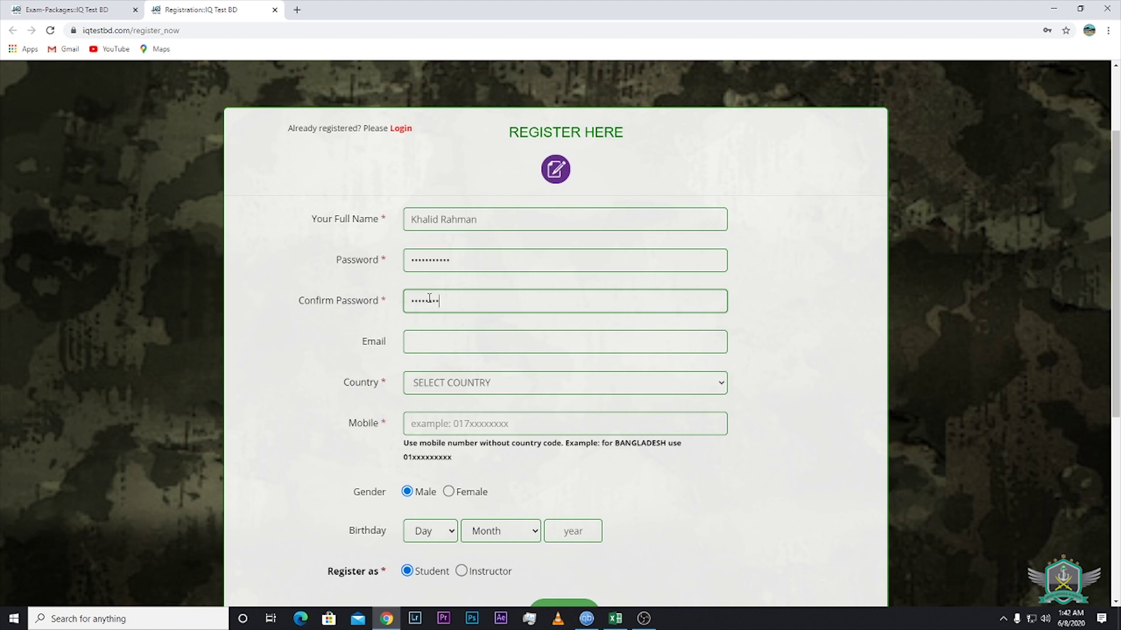
left_click(419, 348)
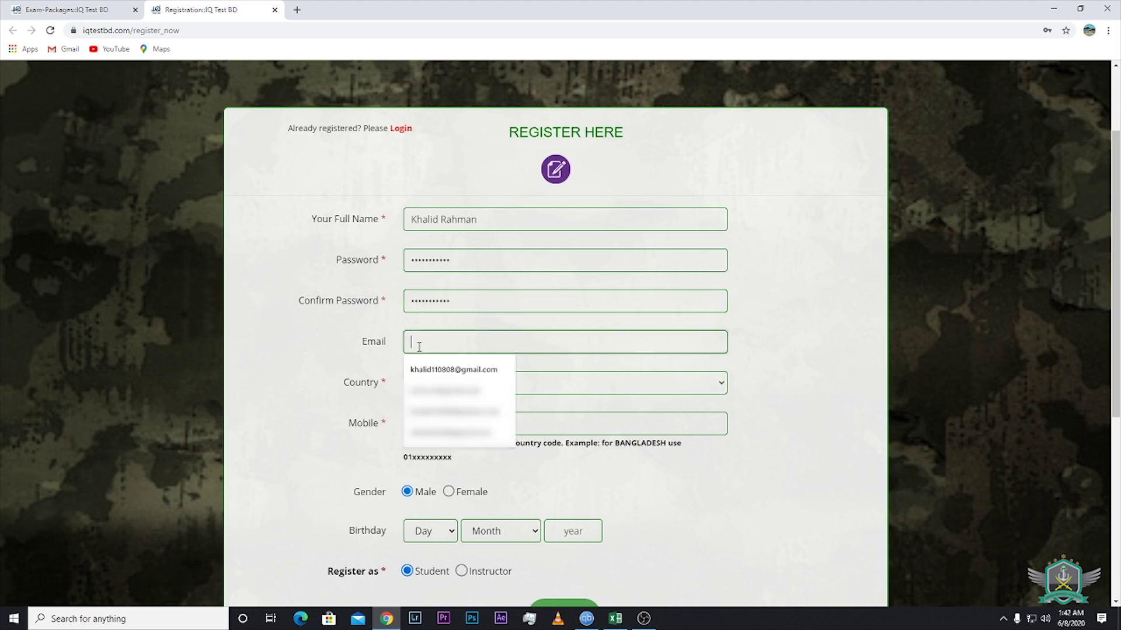
left_click(435, 371)
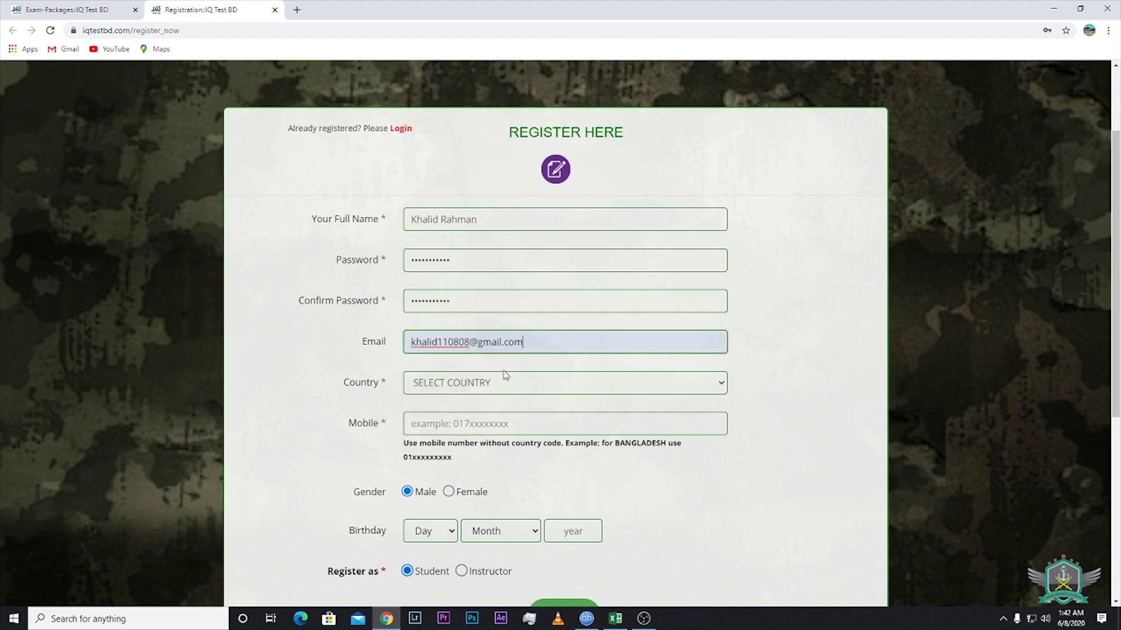
Set the country to BANGLADESH (+880) and fill in the saved mobile number
left_click(461, 383)
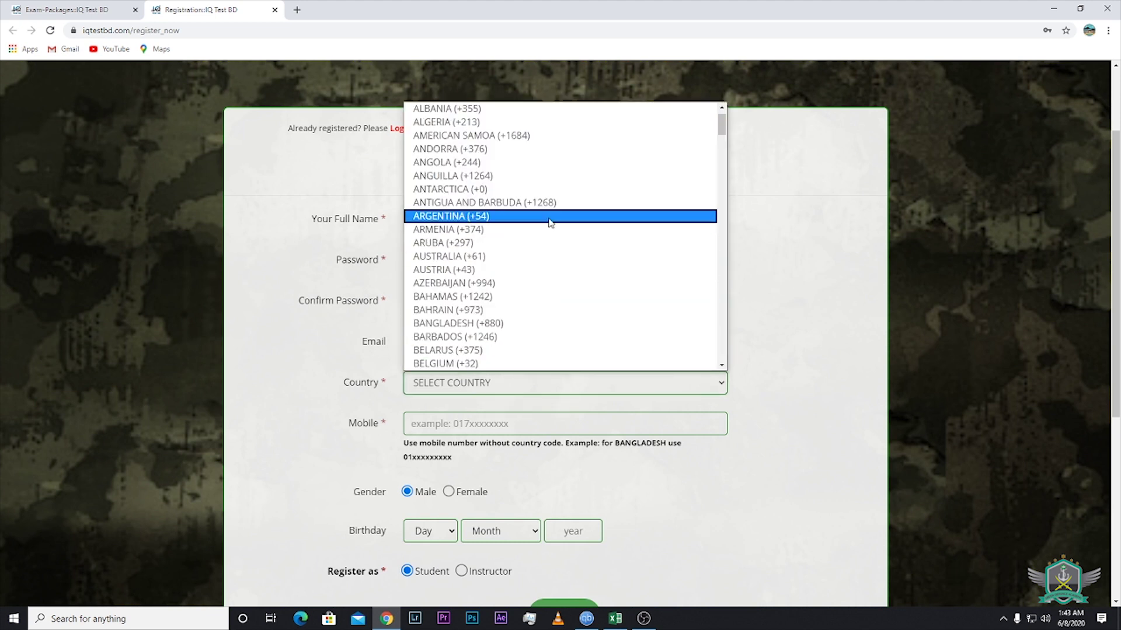
scroll(549, 223, "down", 3)
left_click(521, 207)
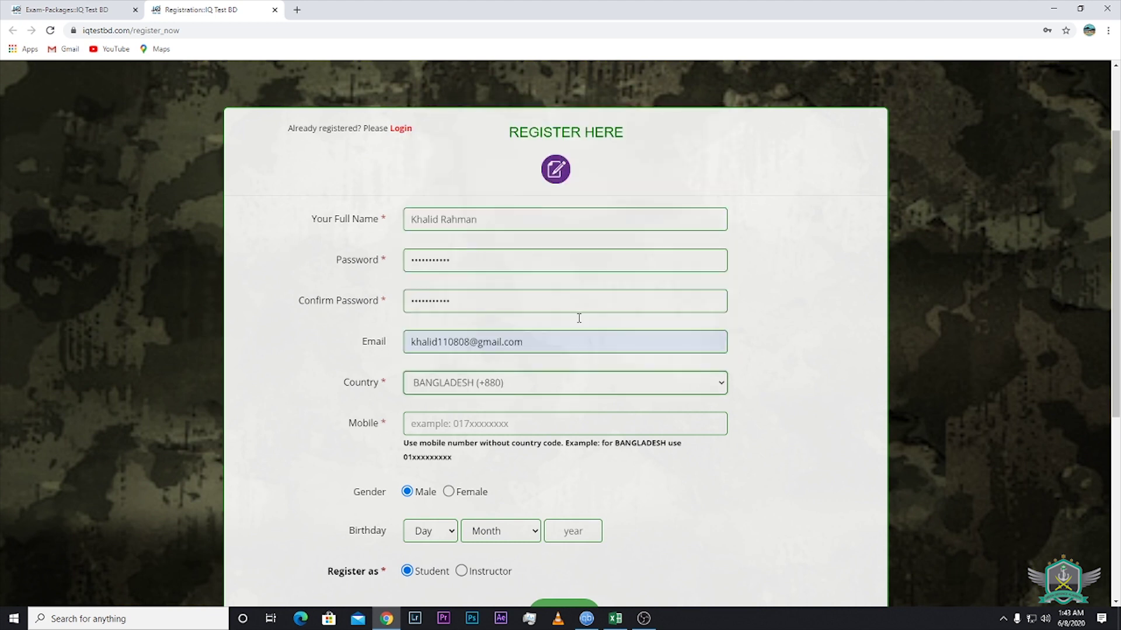
scroll(551, 324, "down", 2)
left_click(501, 308)
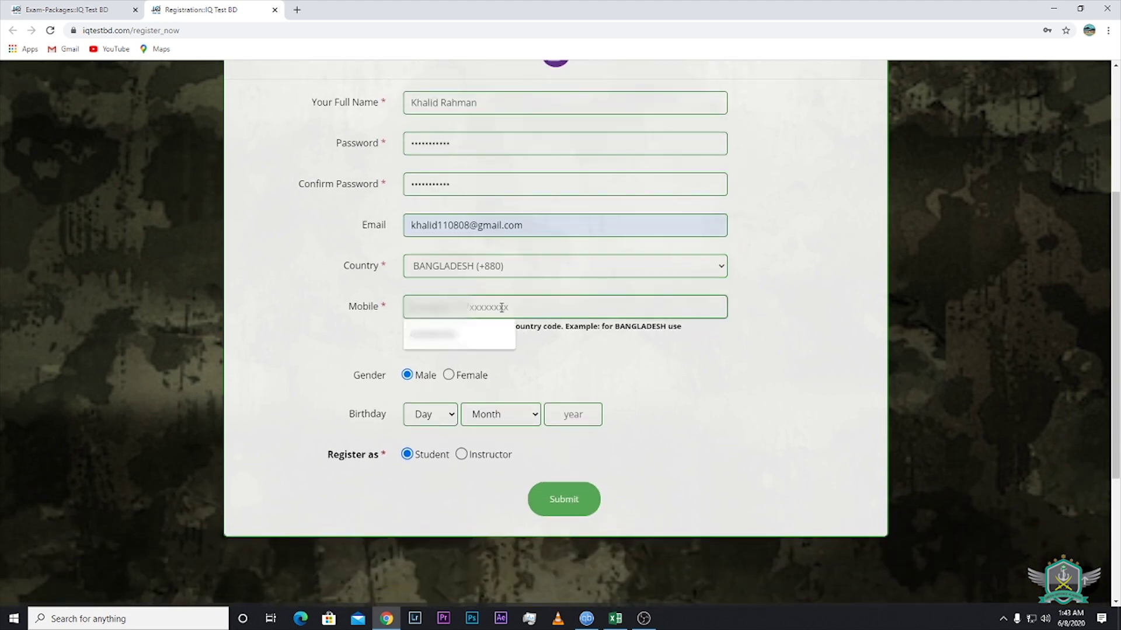
left_click(483, 332)
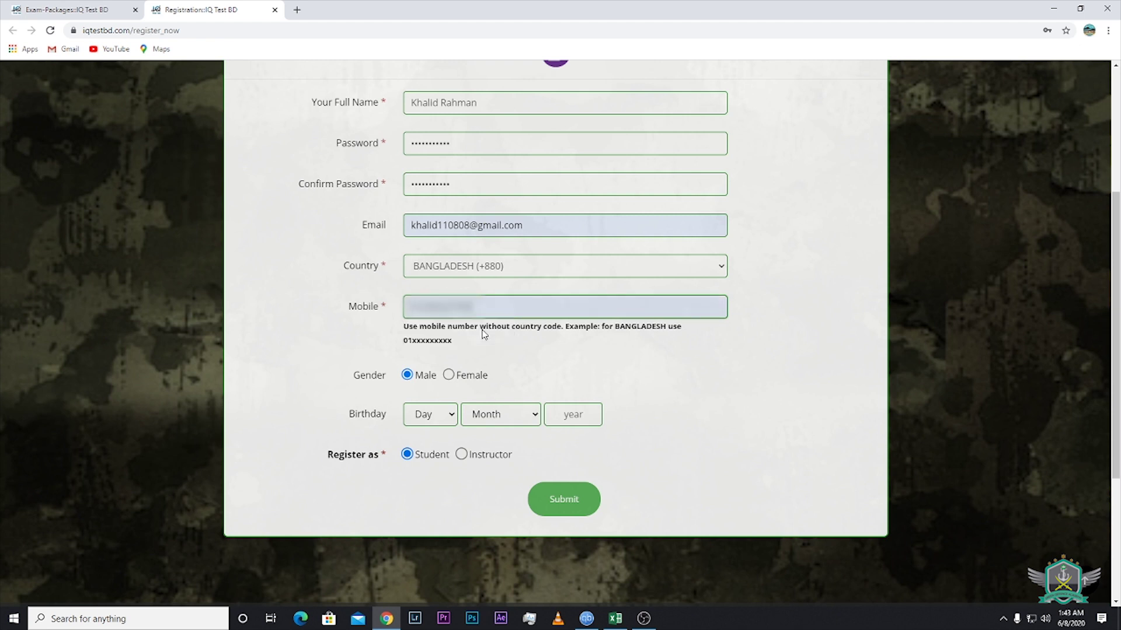
scroll(448, 296, "down", 1)
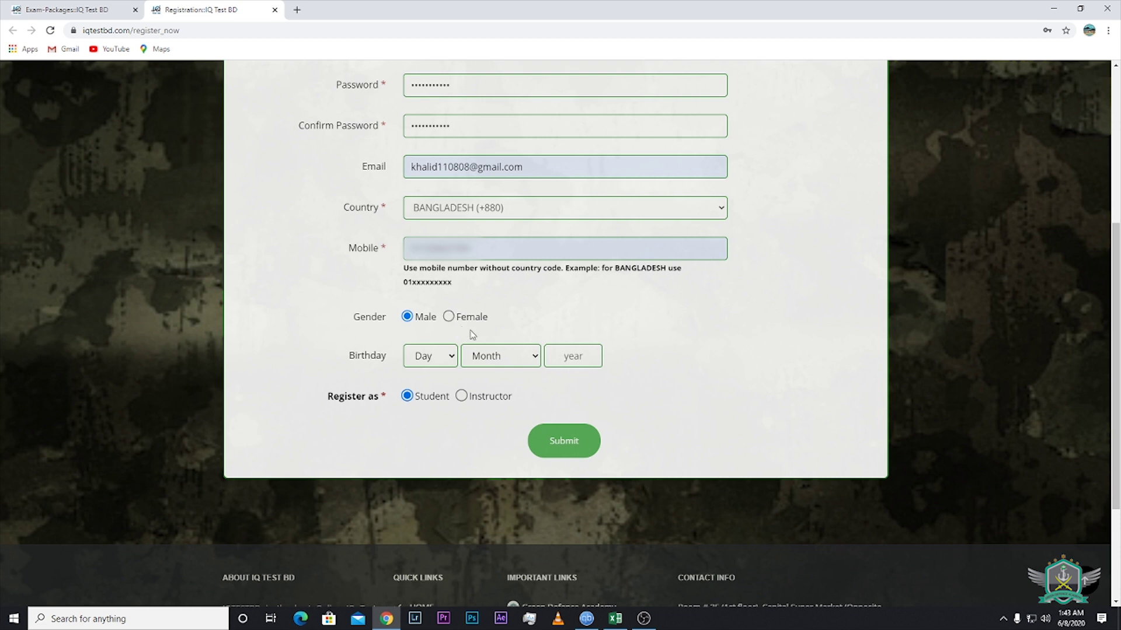
left_click(450, 356)
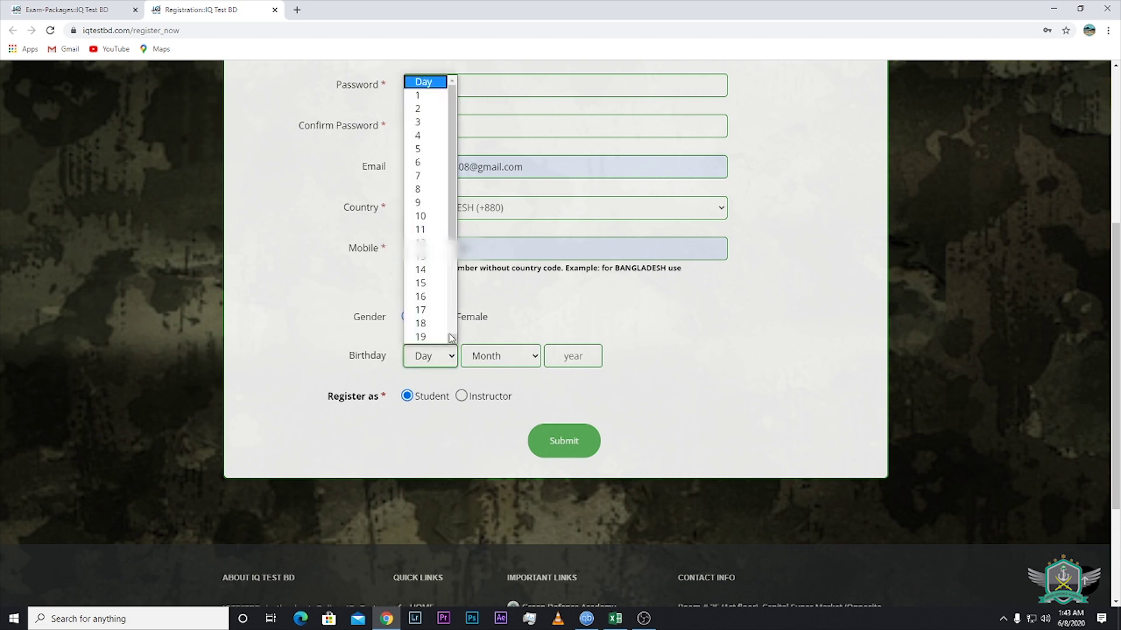
left_click(436, 218)
left_click(527, 356)
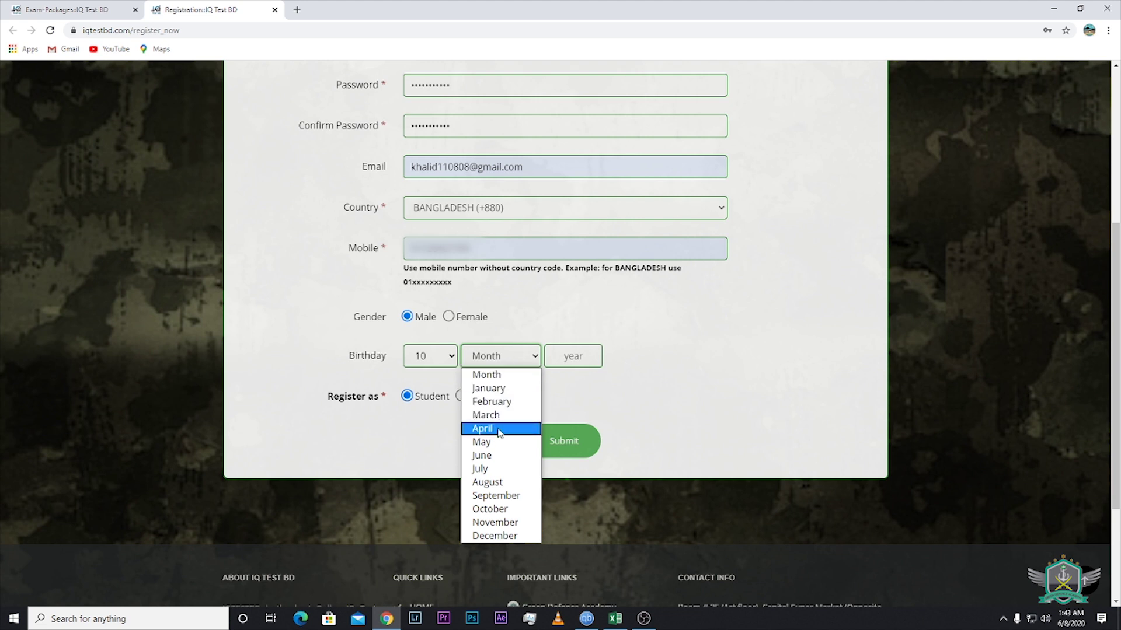
left_click(496, 415)
left_click(575, 356)
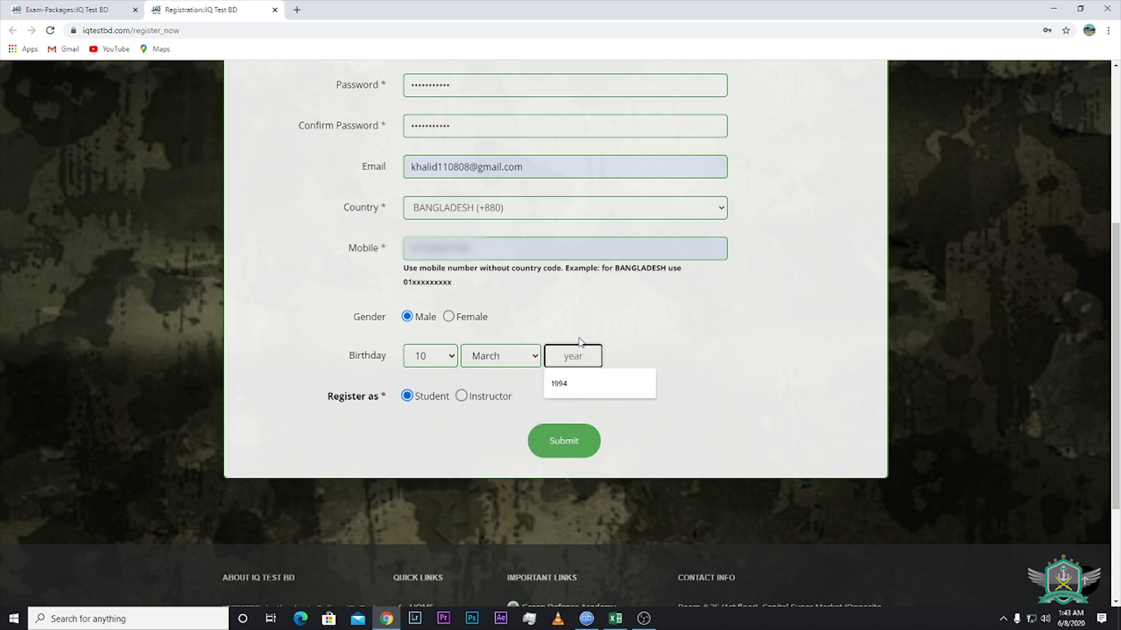
left_click(619, 371)
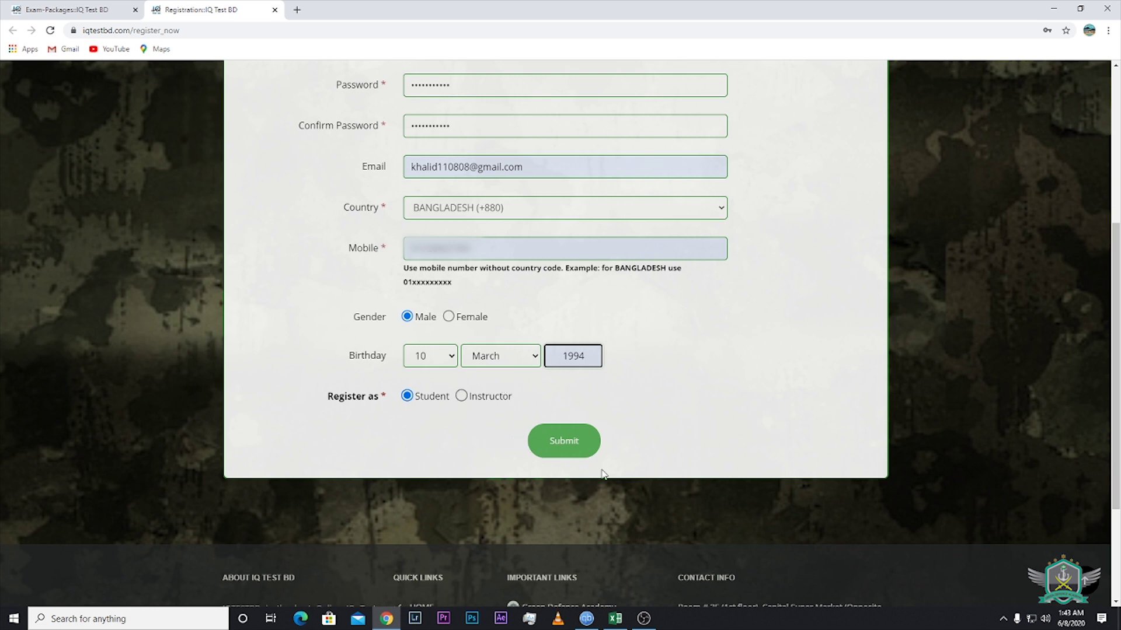
Submit the registration, then log in with the saved e-mail and password
left_click(561, 453)
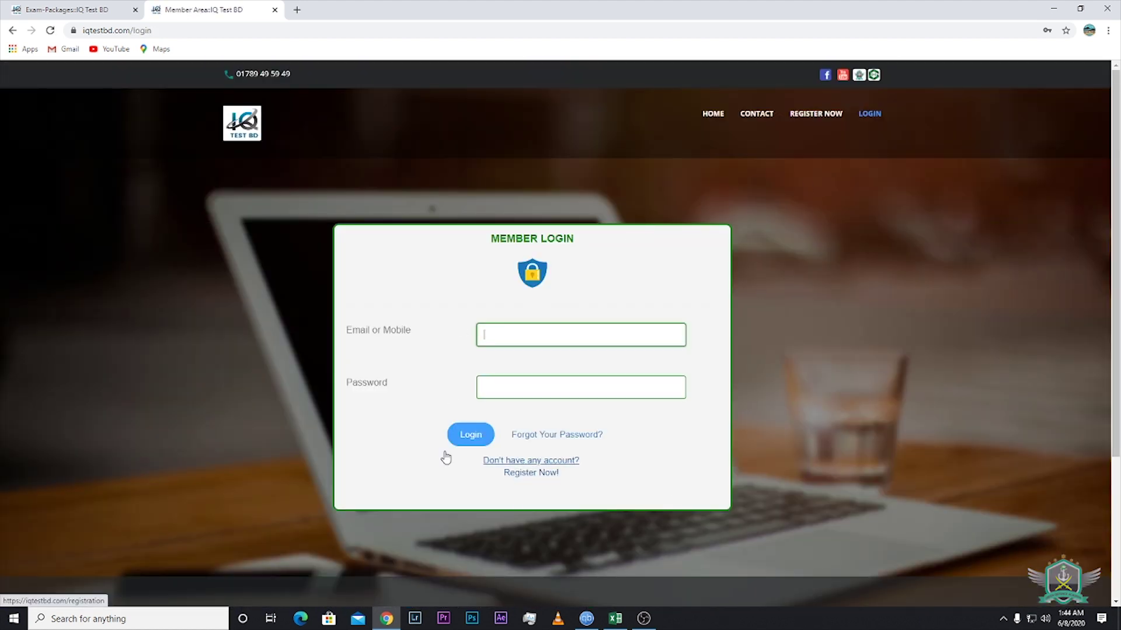
left_click(702, 258)
left_click(534, 336)
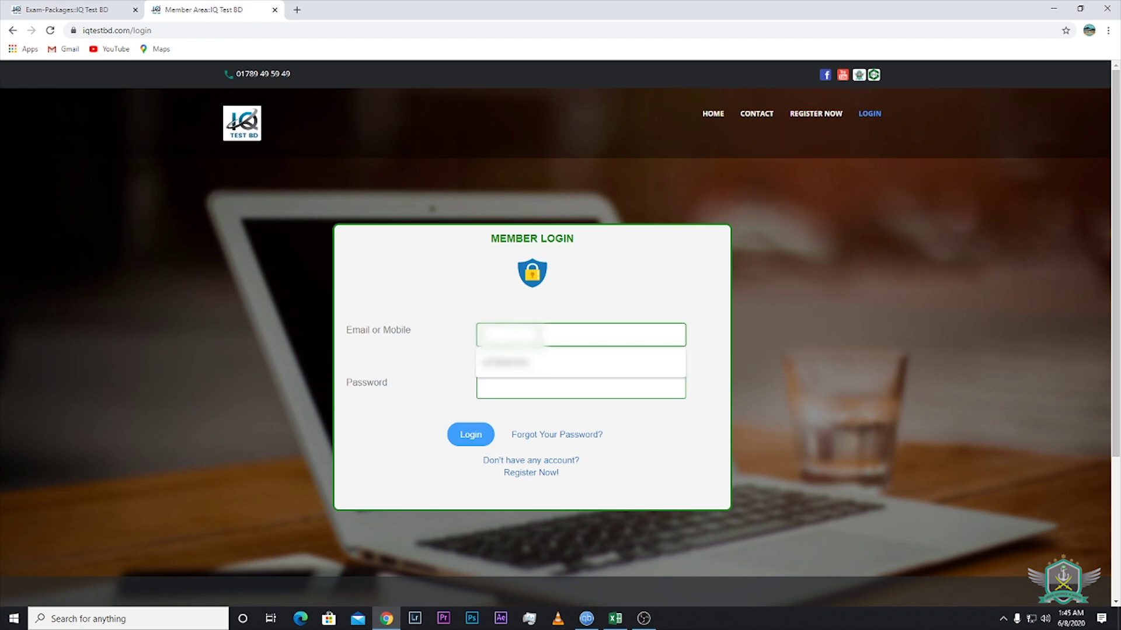
left_click(528, 363)
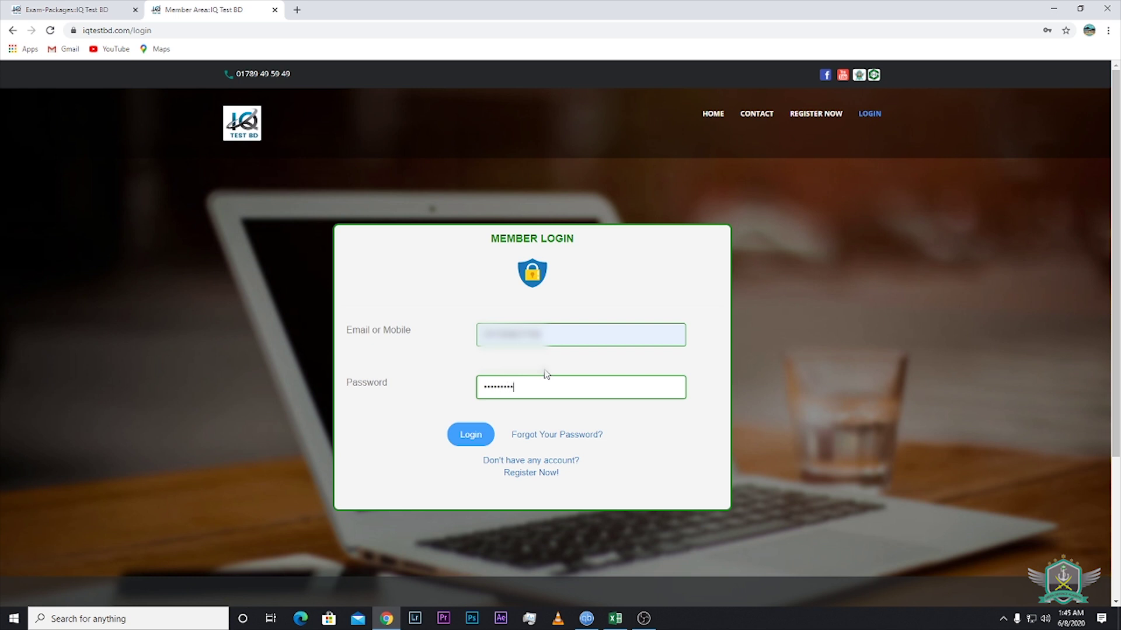
left_click(467, 433)
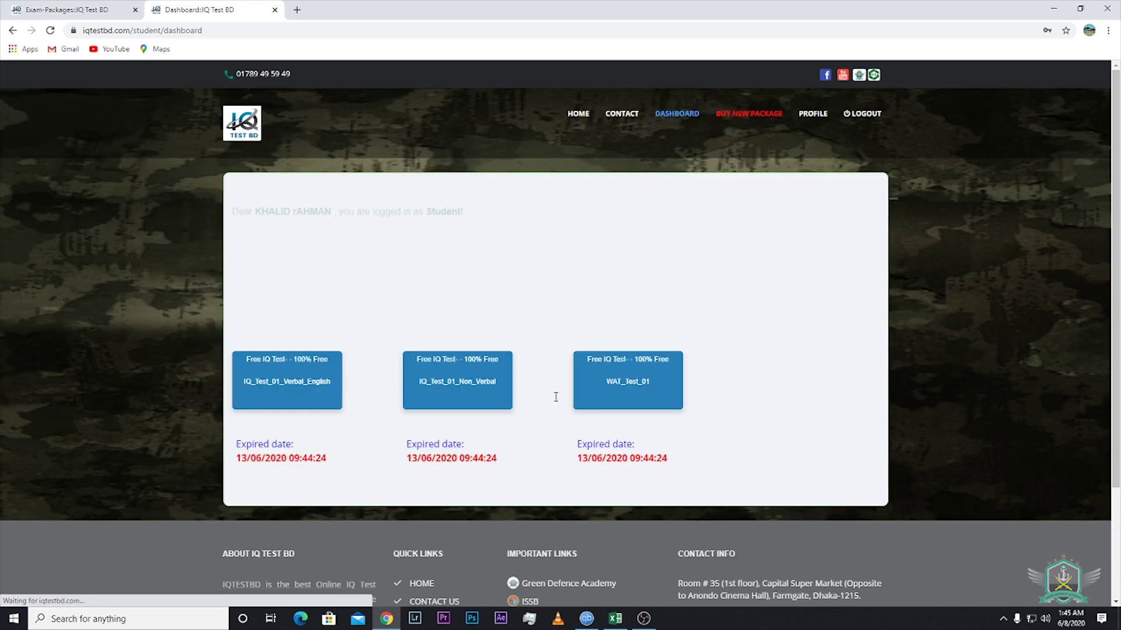
scroll(589, 432, "down", 2)
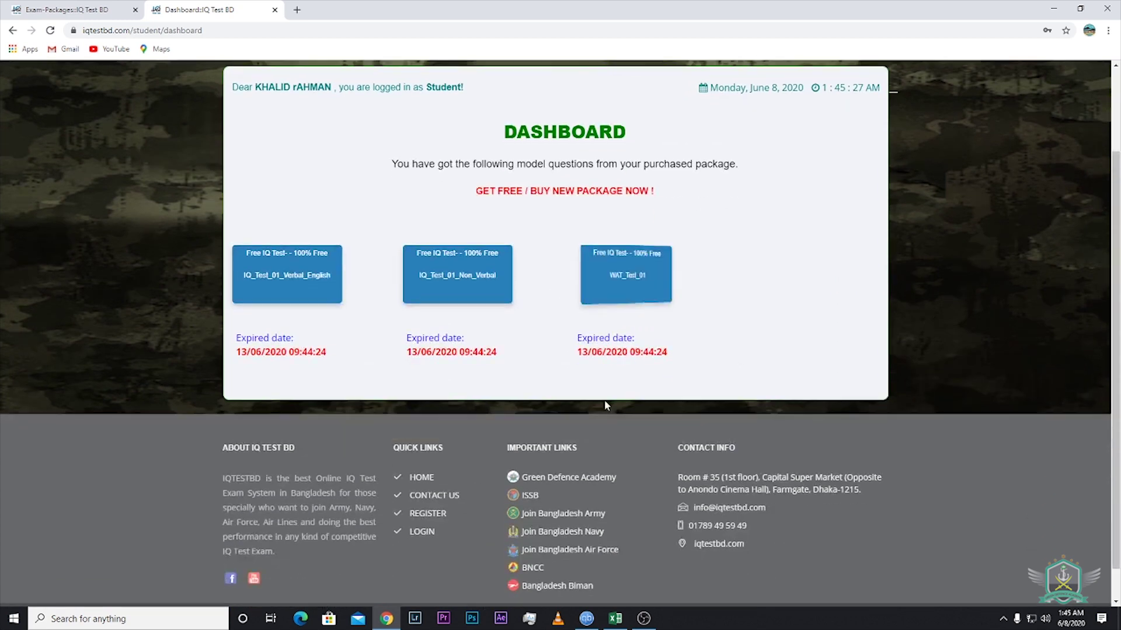
scroll(756, 298, "up", 2)
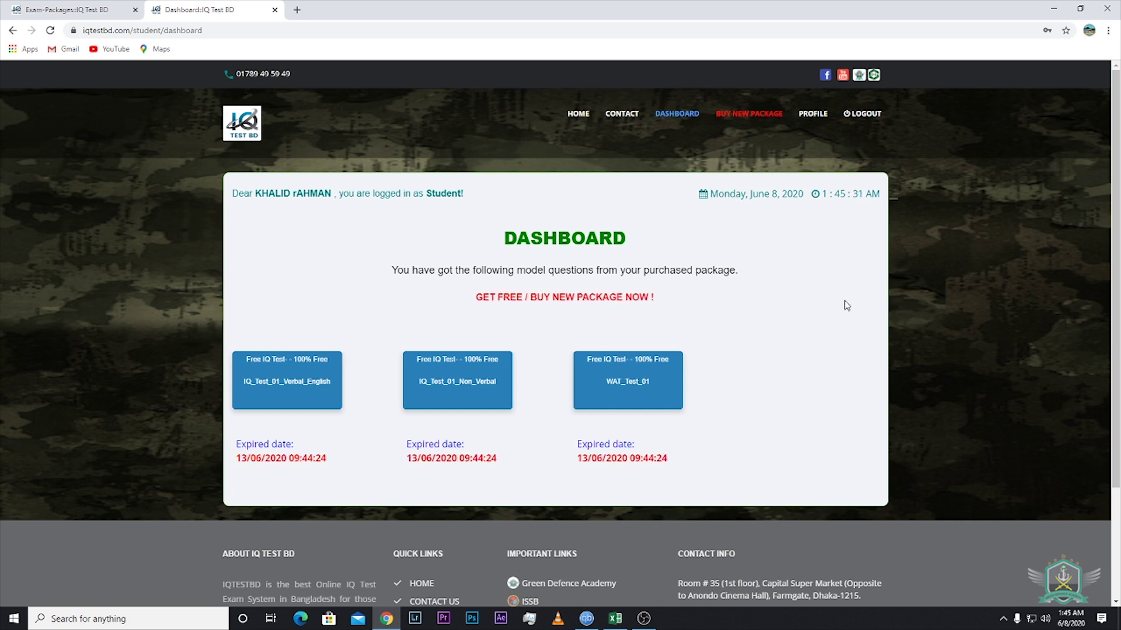
scroll(833, 315, "down", 2)
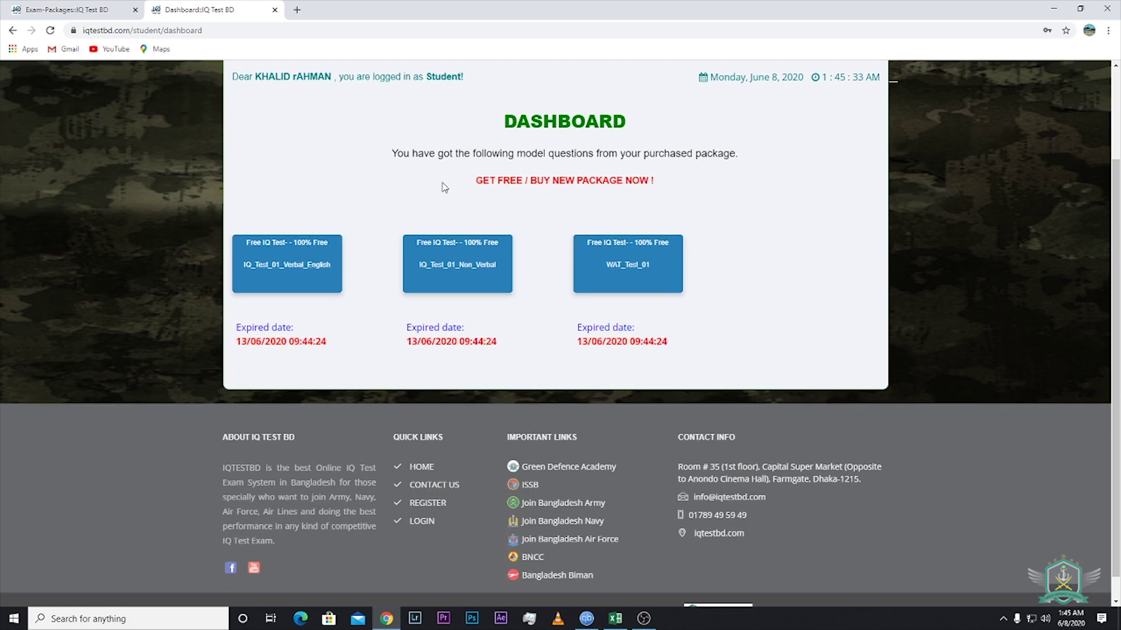
mouse_move(291, 263)
mouse_move(511, 282)
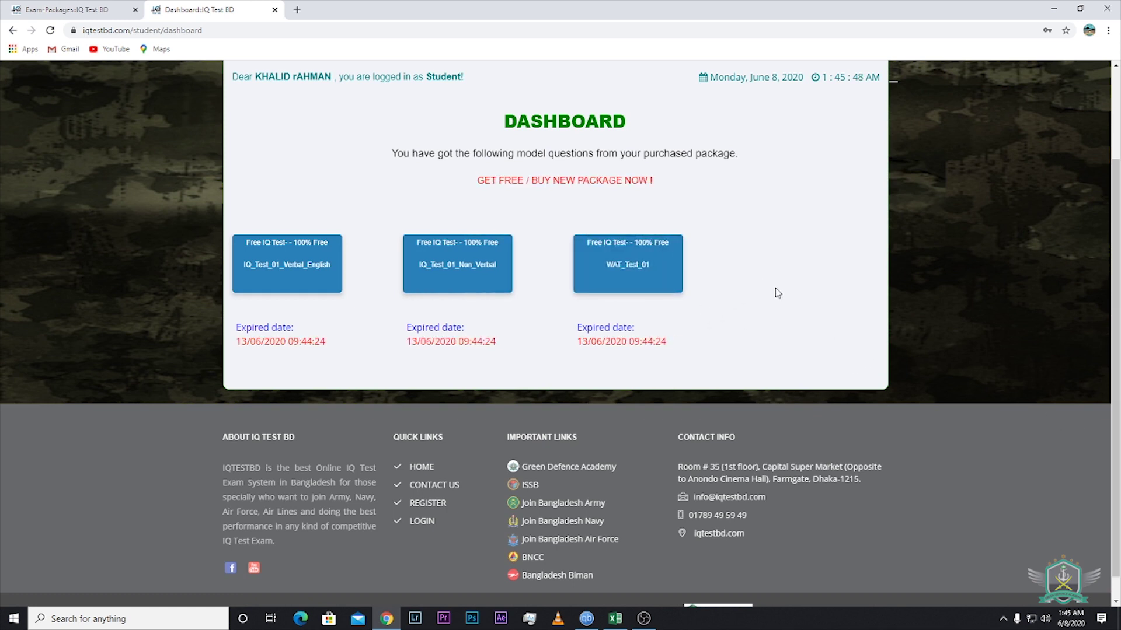
scroll(775, 288, "up", 2)
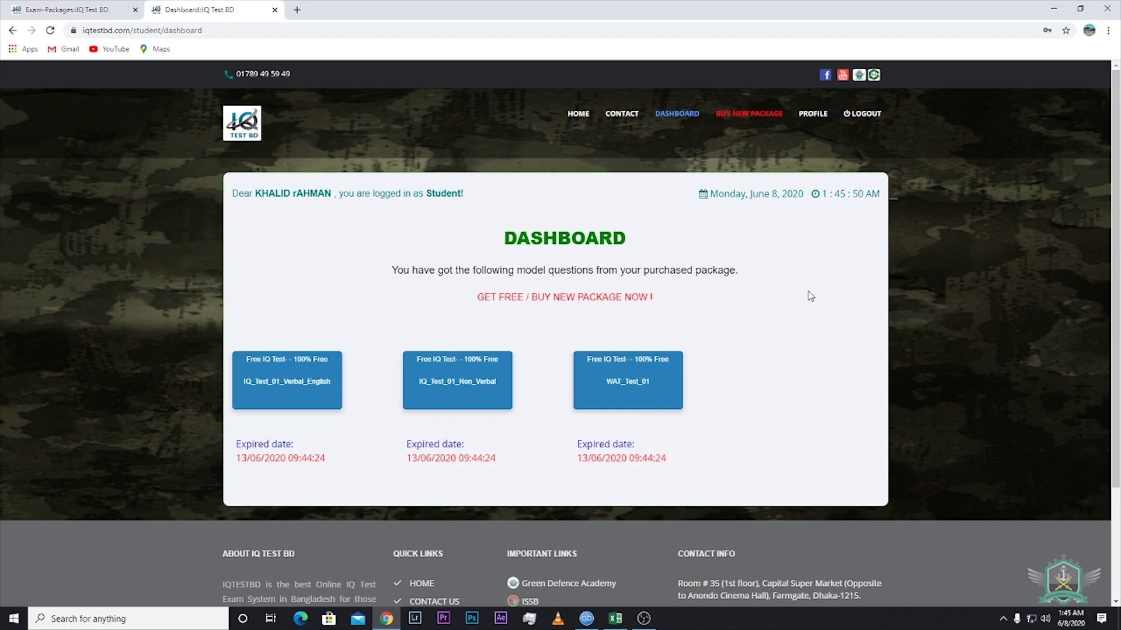
scroll(782, 324, "down", 1)
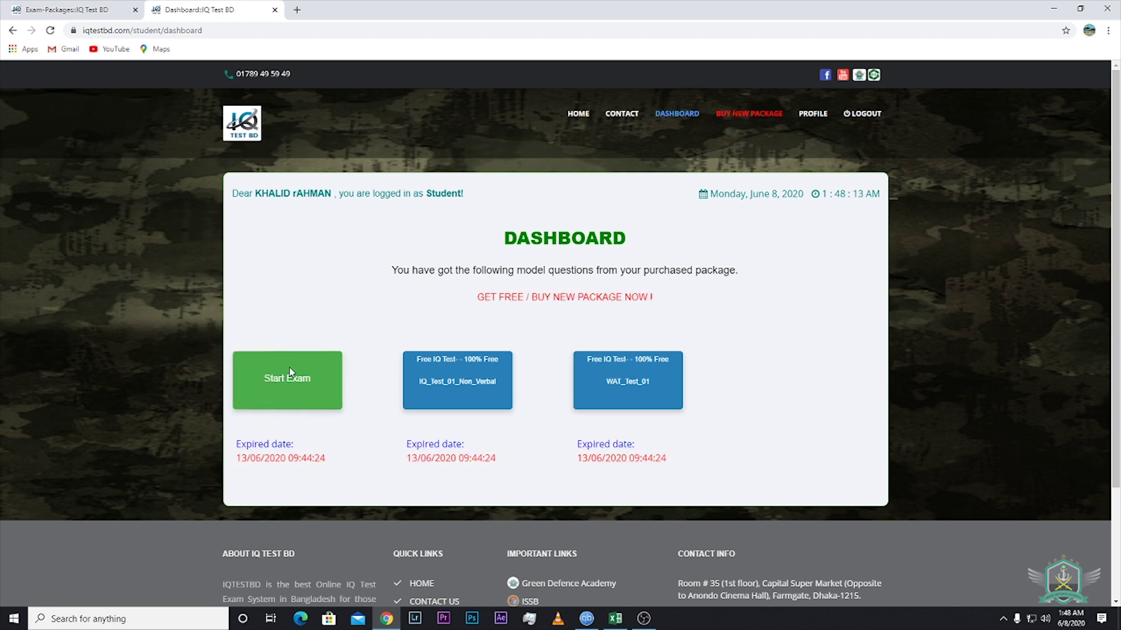
Open IQ_Test_01_Verbal_English, set the duration to 10 minutes, and start the exam
left_click(295, 382)
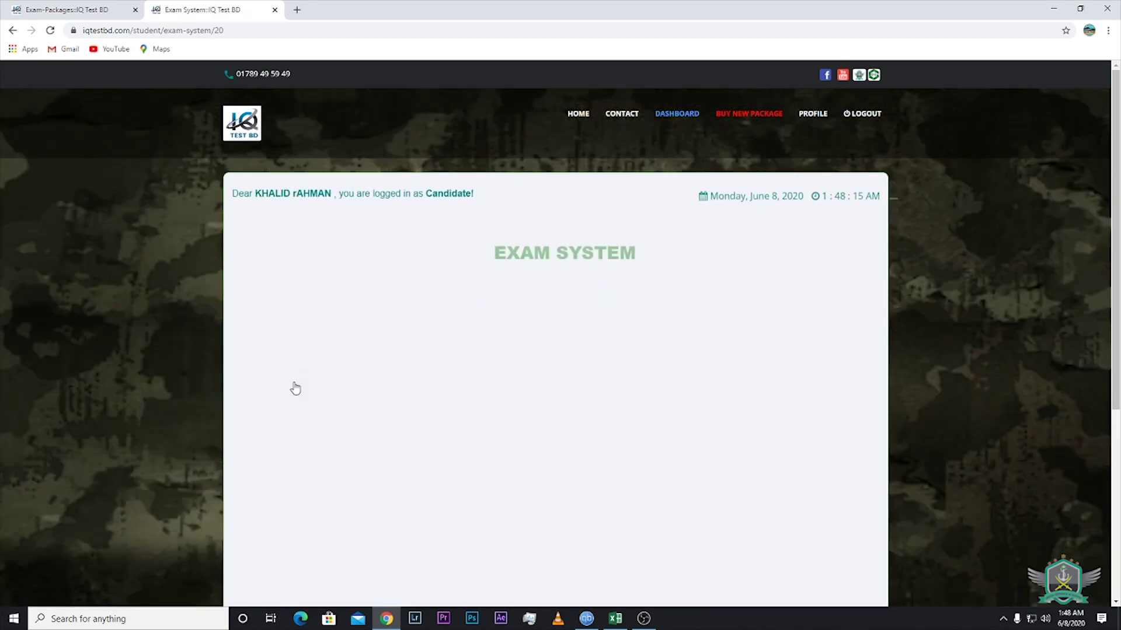
scroll(846, 403, "down", 1)
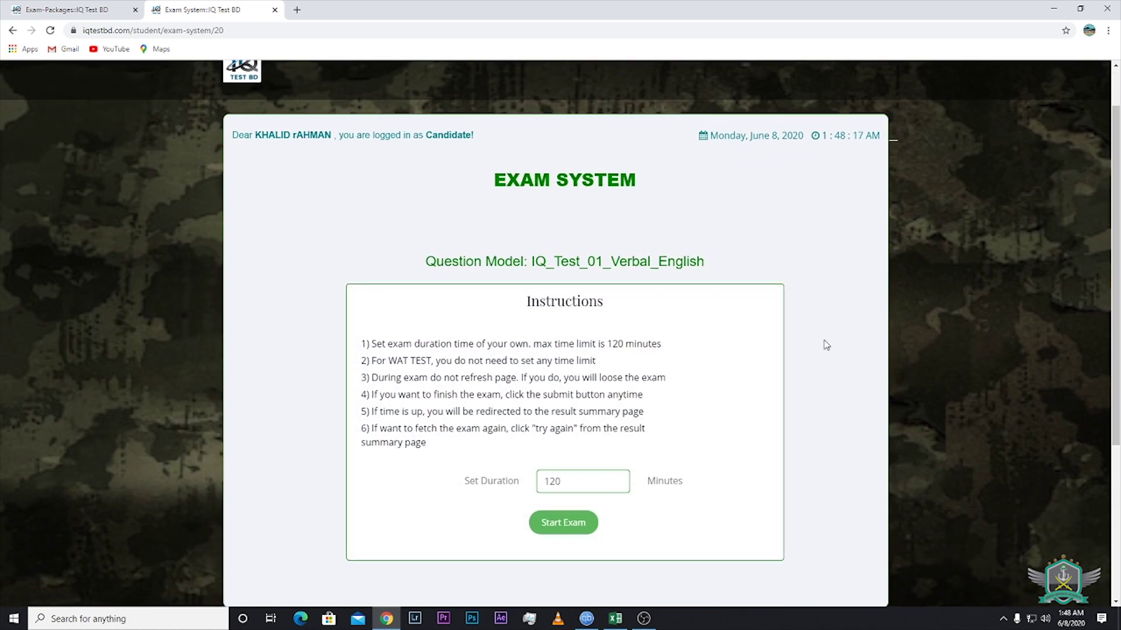
scroll(814, 365, "down", 2)
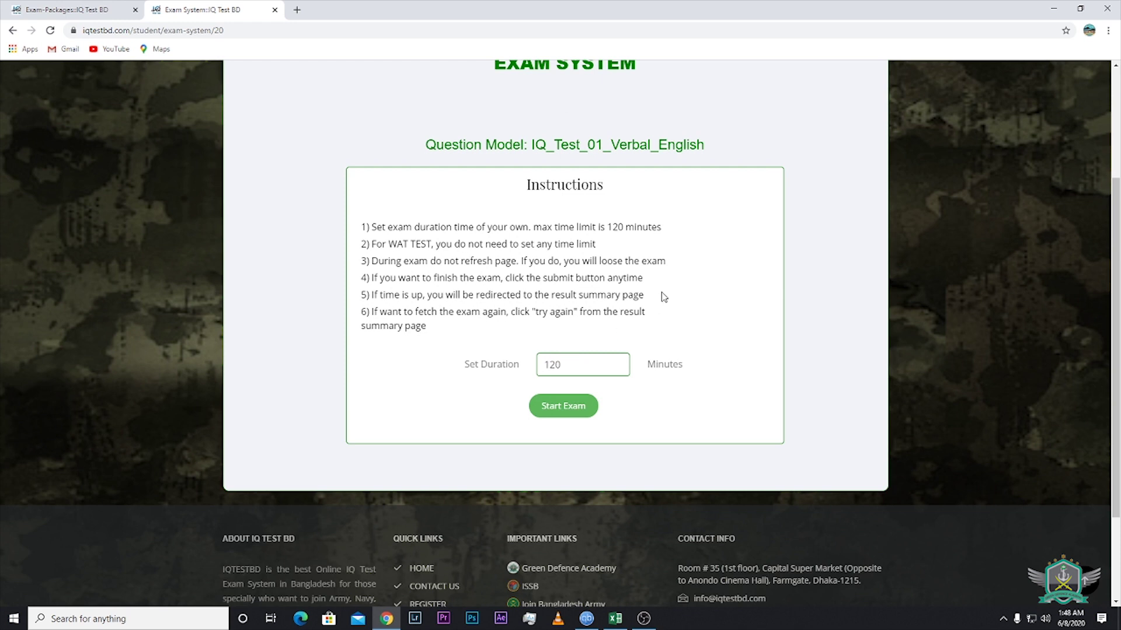
left_click(578, 369)
left_click(566, 412)
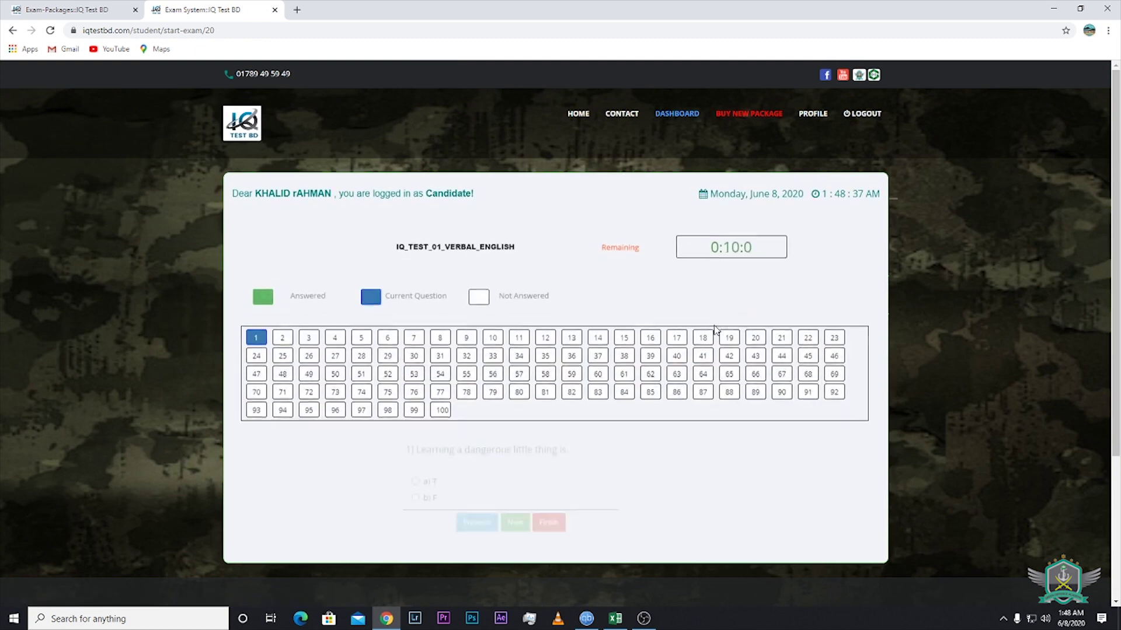
Answer questions 1–4, choosing AOB, W and 18,24 for questions 2–4
scroll(1086, 199, "down", 2)
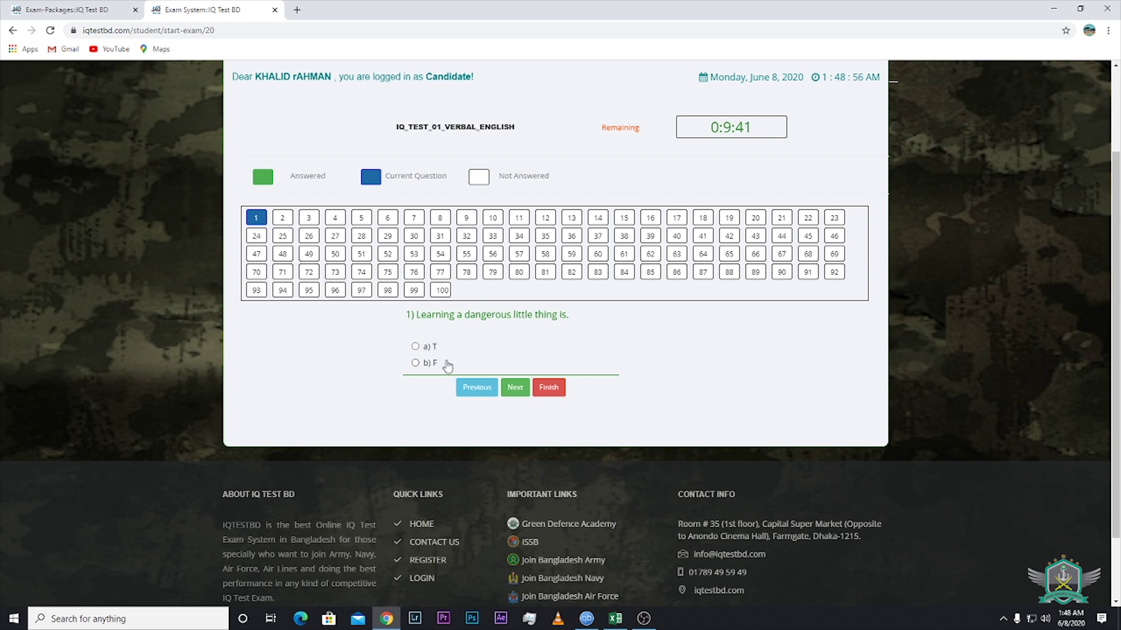
left_click(514, 388)
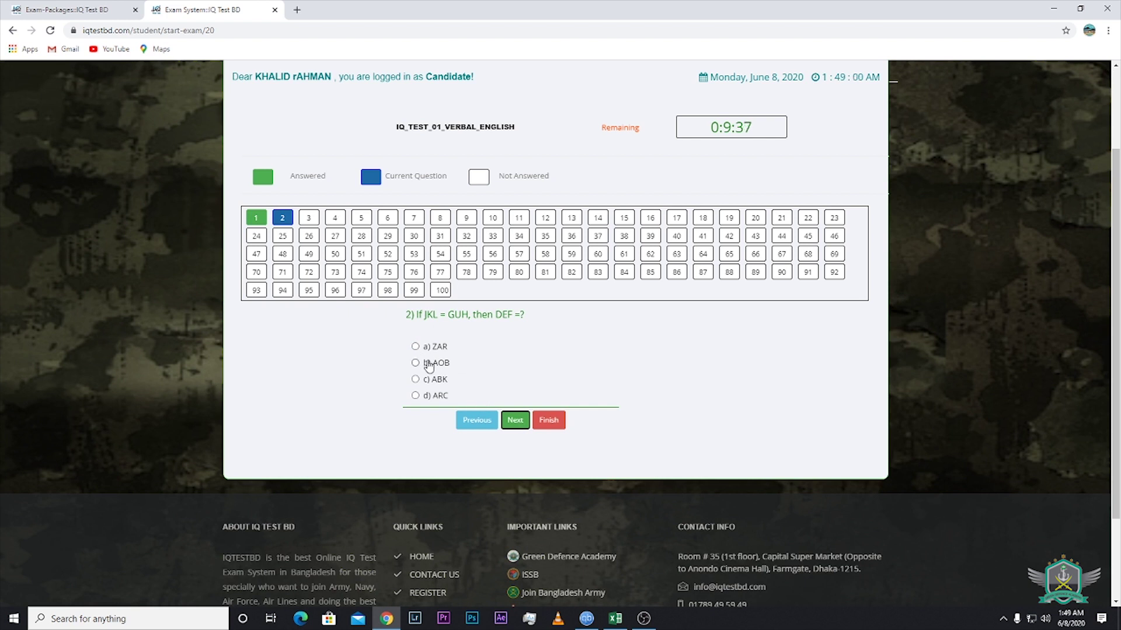
left_click(415, 364)
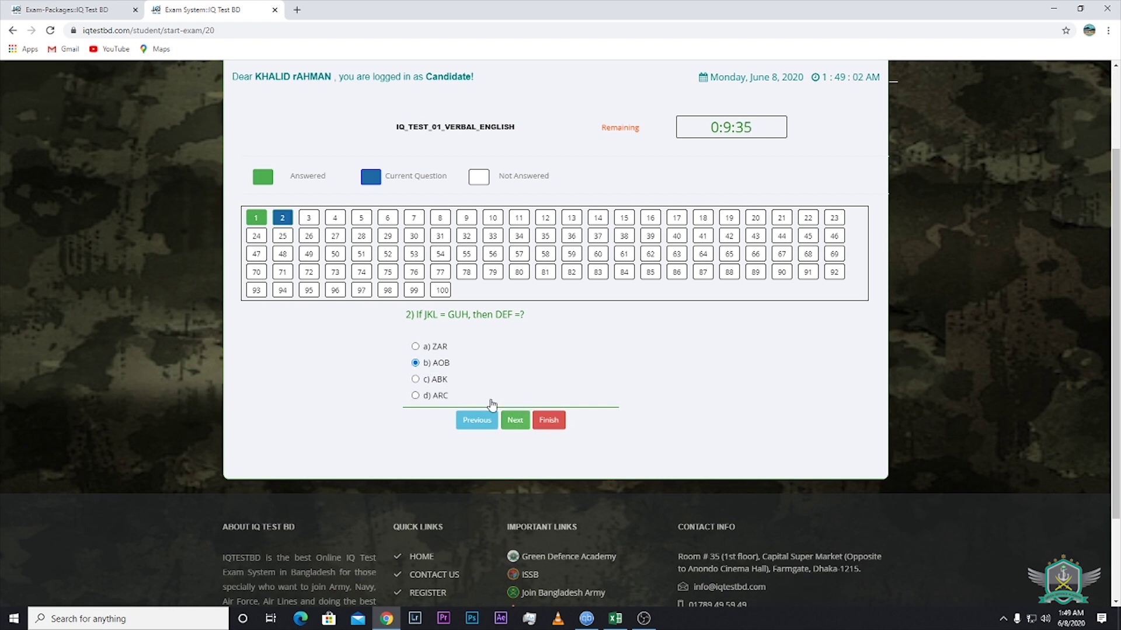
left_click(514, 420)
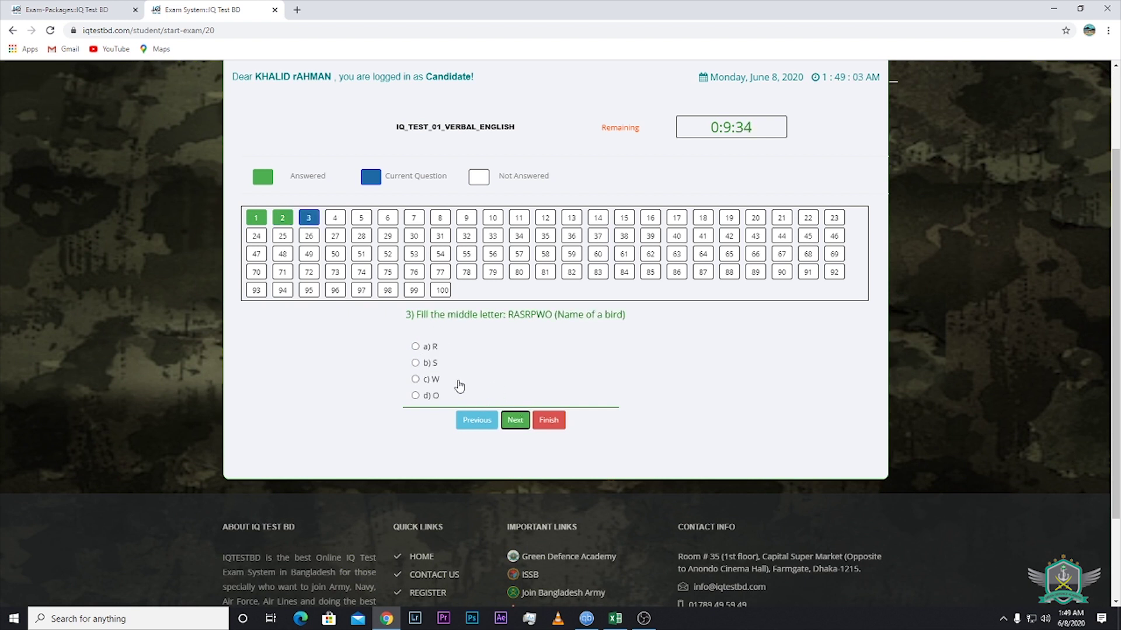
left_click(415, 379)
left_click(515, 421)
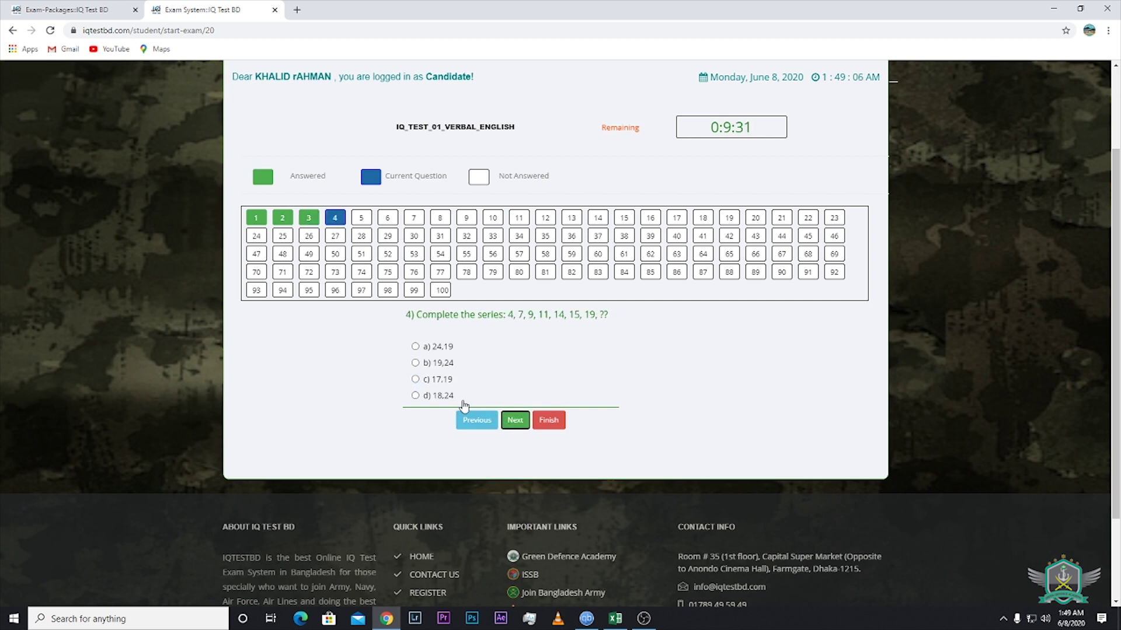
left_click(415, 396)
left_click(514, 420)
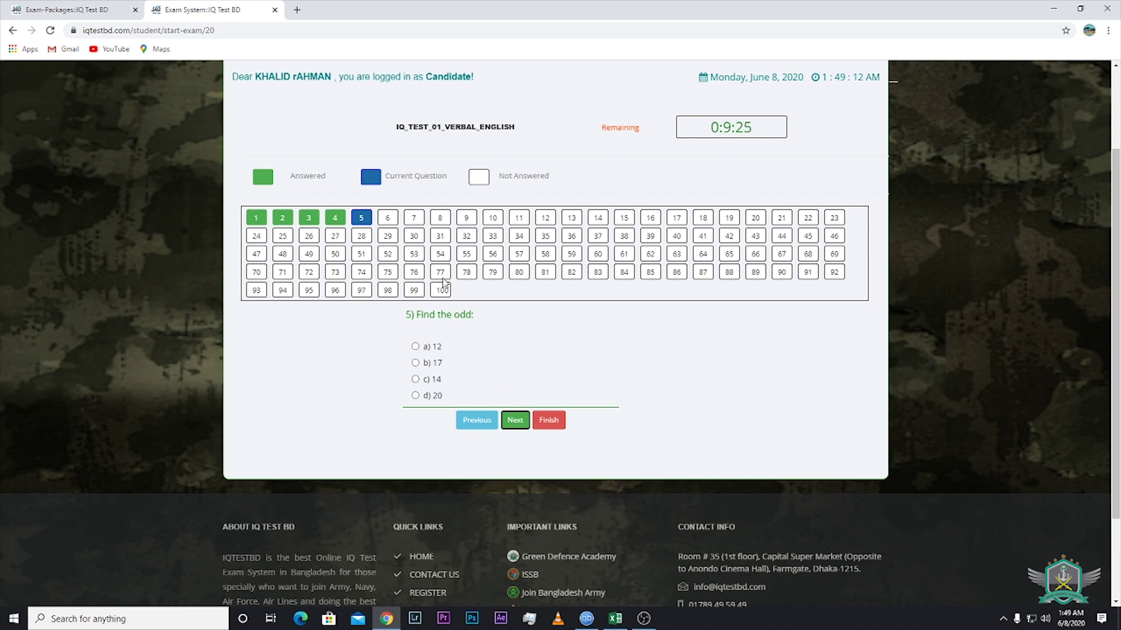
Skip questions 5 and 8; answer OGA, Mita, MILTON and 342177 for questions 6, 7, 9, 10
left_click(390, 219)
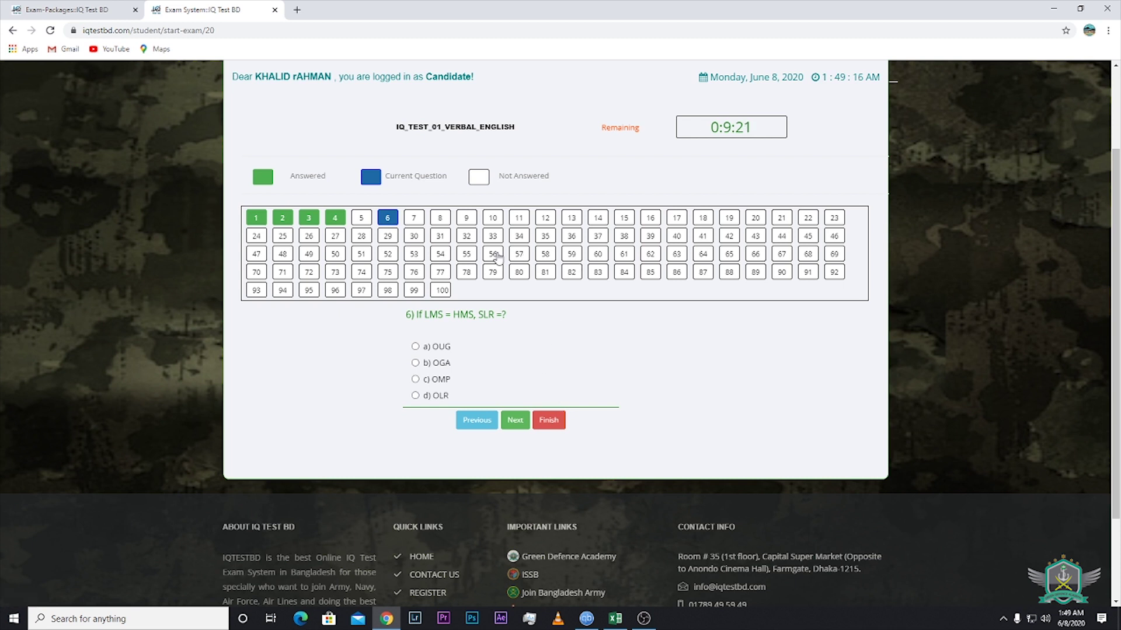
left_click(415, 363)
left_click(511, 422)
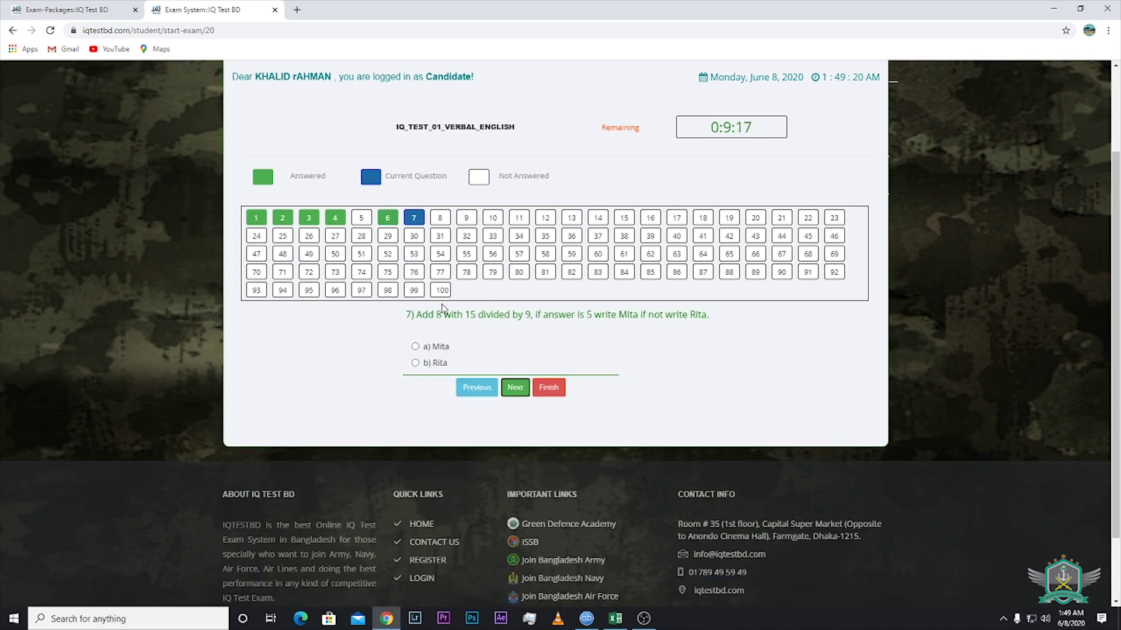
left_click(415, 346)
left_click(515, 390)
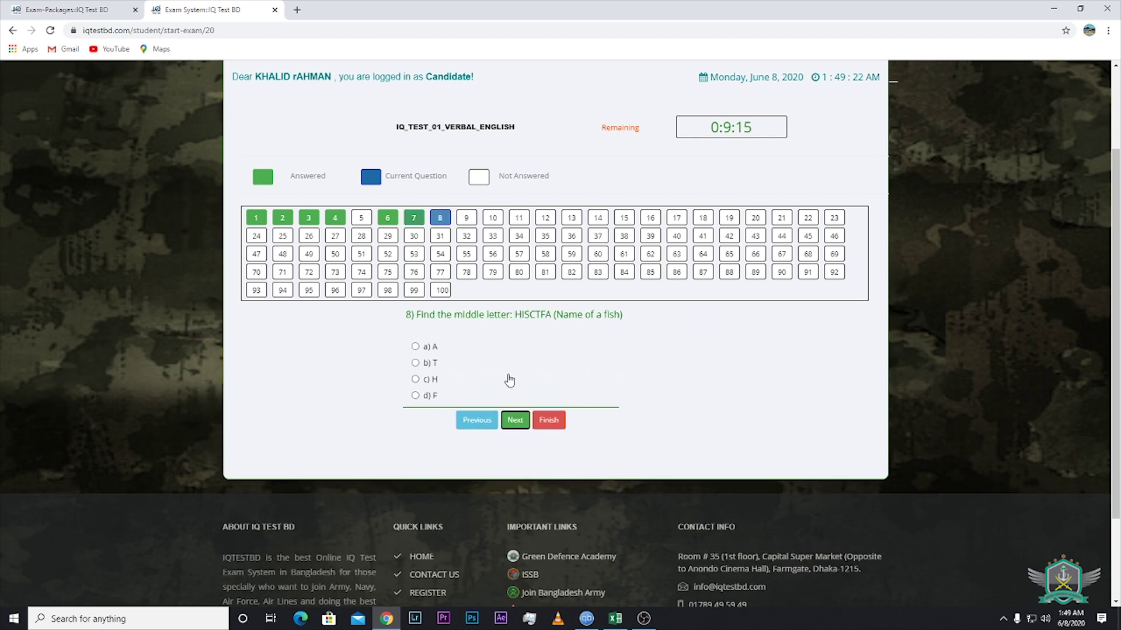
left_click(514, 419)
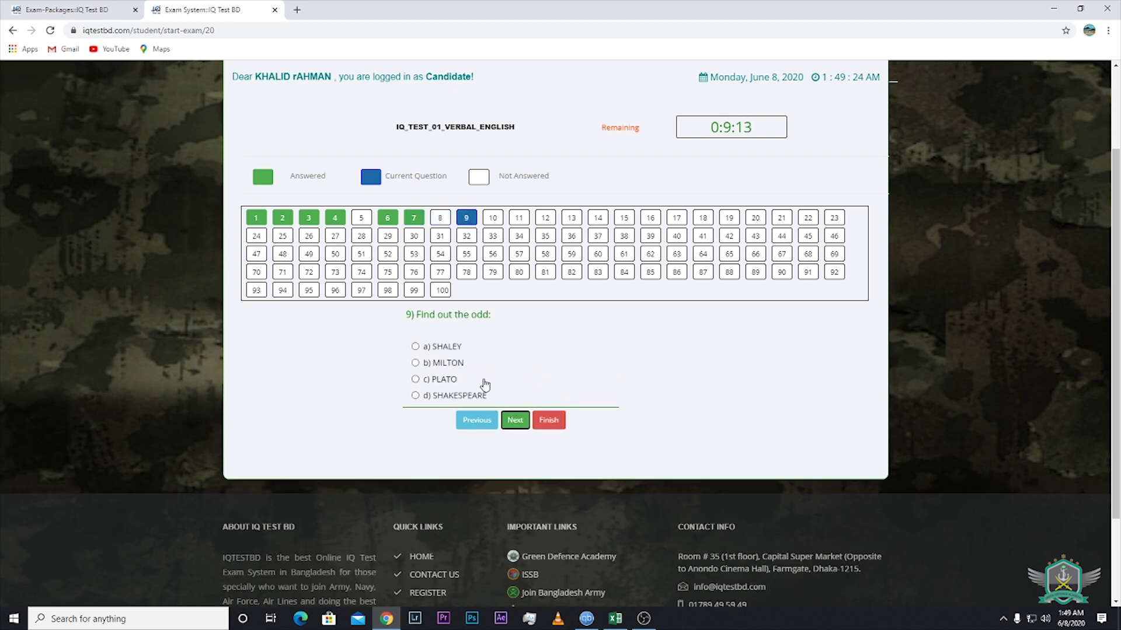
left_click(415, 363)
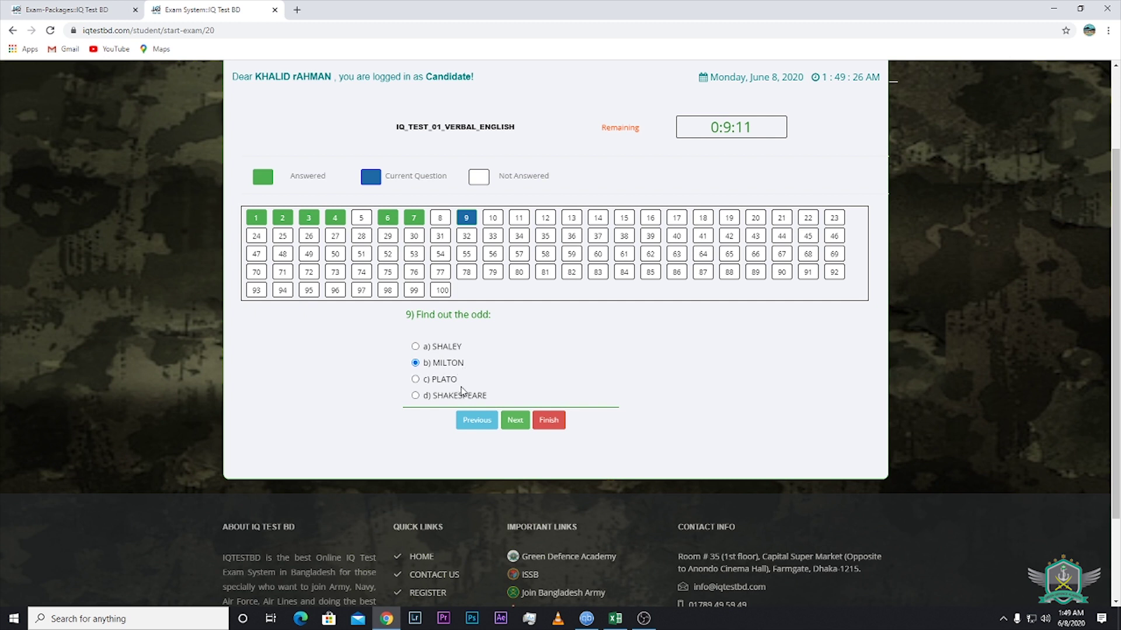
left_click(515, 420)
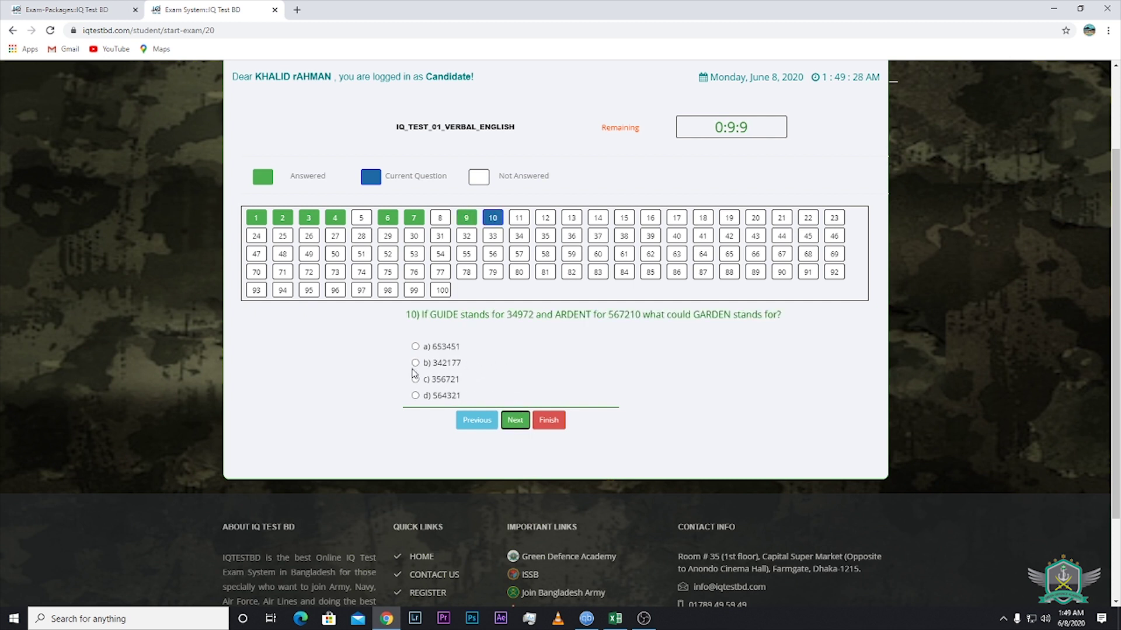
left_click(415, 363)
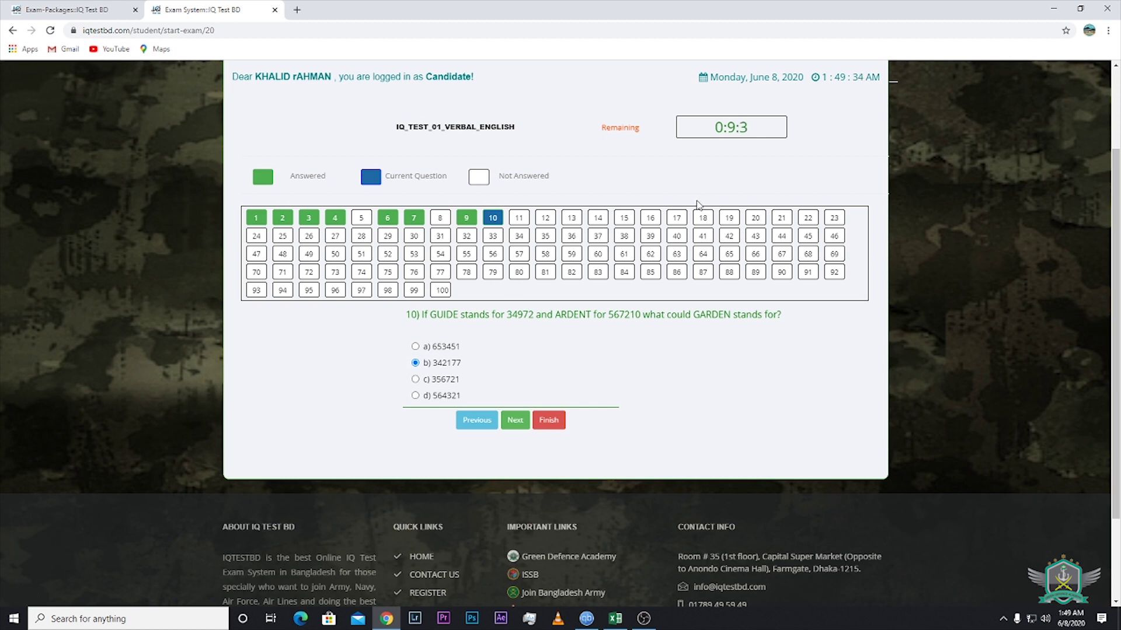
Go back to question 5, answer 20, and request finishing the exam
left_click(360, 222)
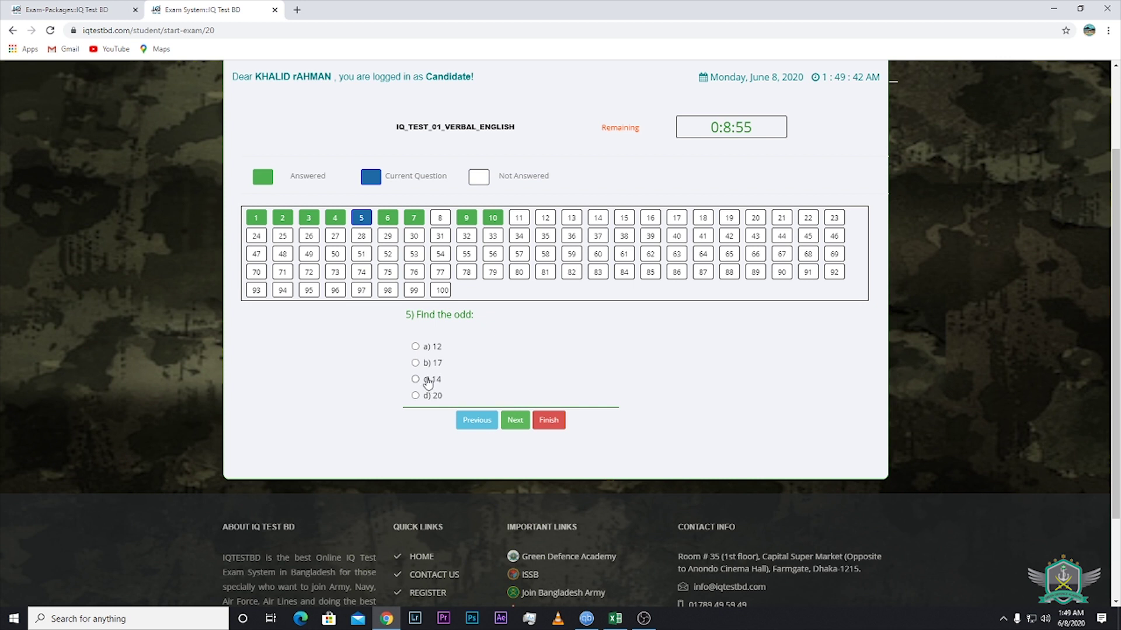
left_click(415, 396)
left_click(553, 421)
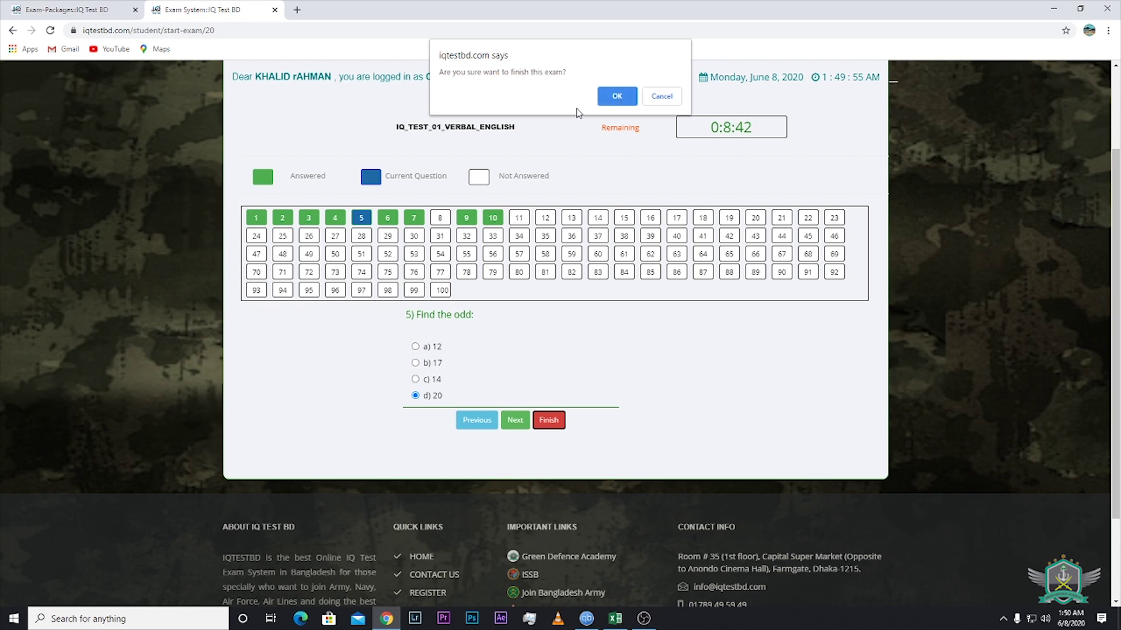
Confirm finishing the verbal exam and scroll through the score summary, question grid and explanations
left_click(616, 98)
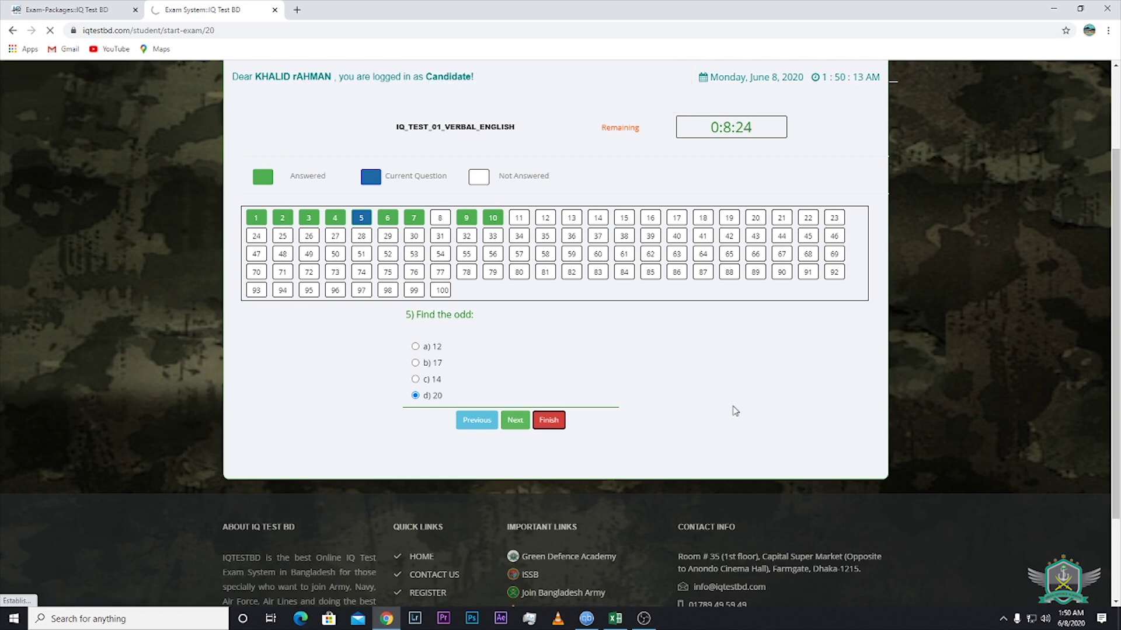
scroll(768, 308, "down", 2)
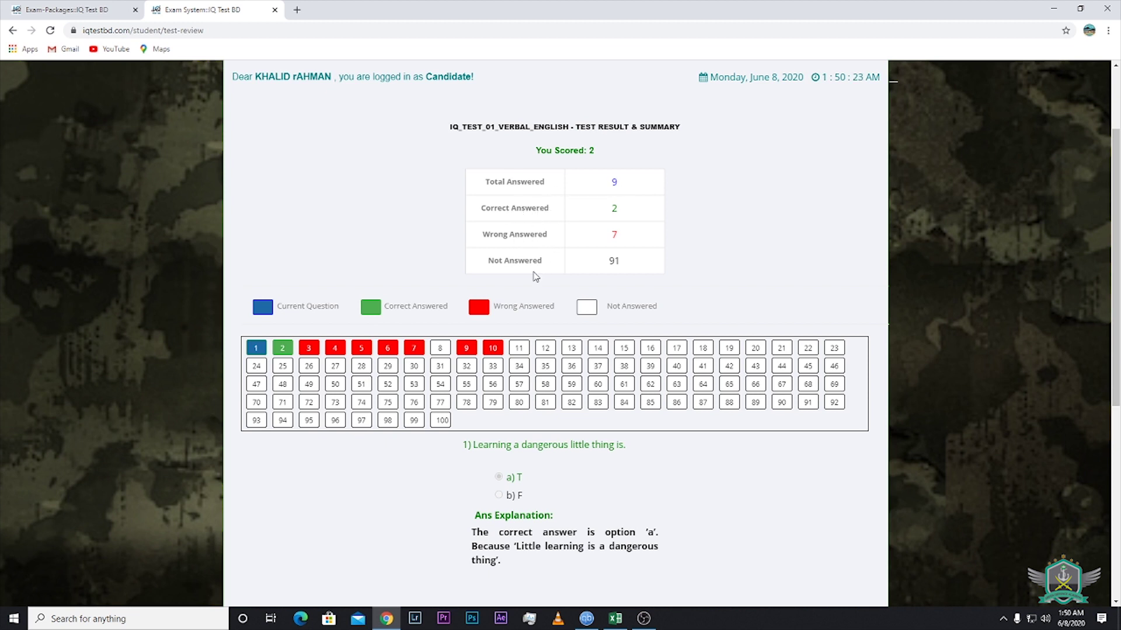
scroll(593, 273, "down", 1)
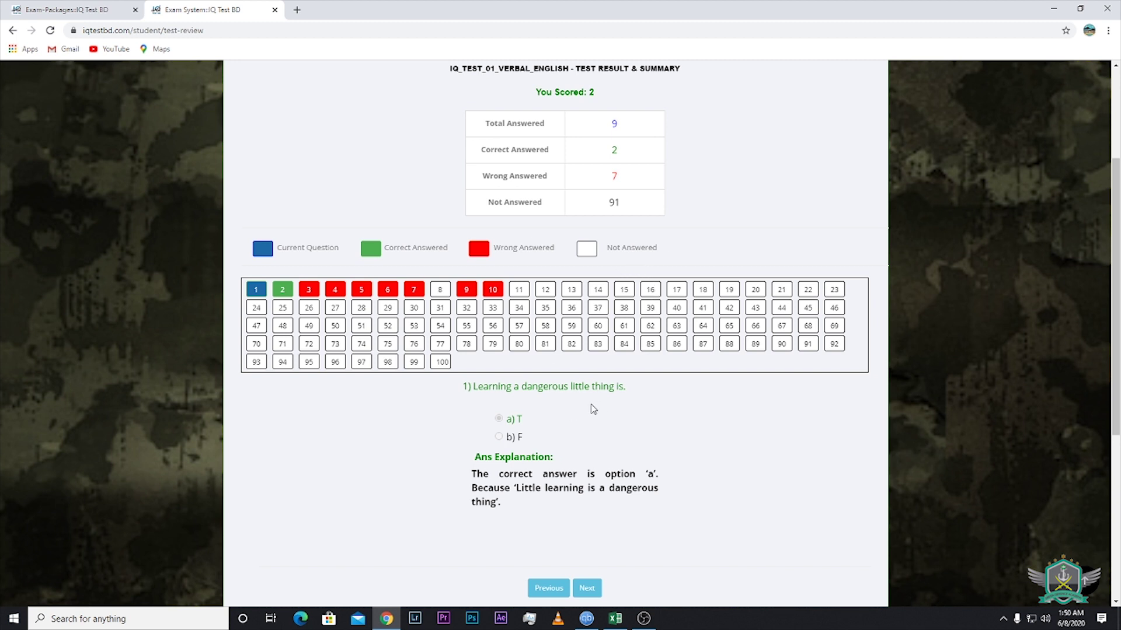
scroll(593, 409, "down", 2)
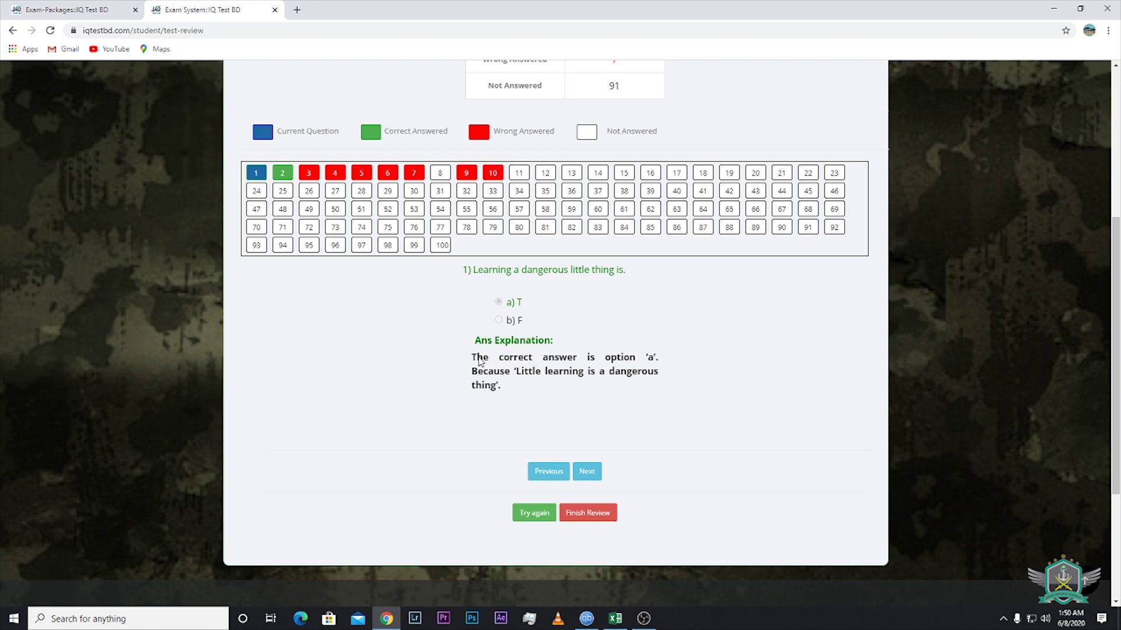
Step through answer explanations up to question 11, then choose Try again
left_click(596, 466)
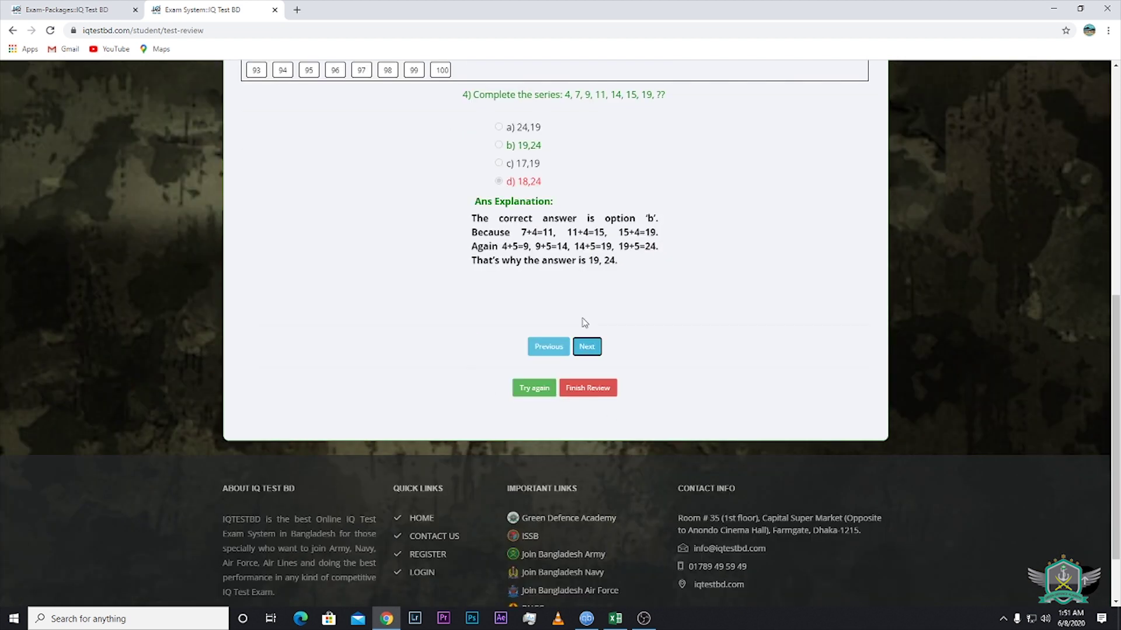
left_click(593, 354)
left_click(593, 354)
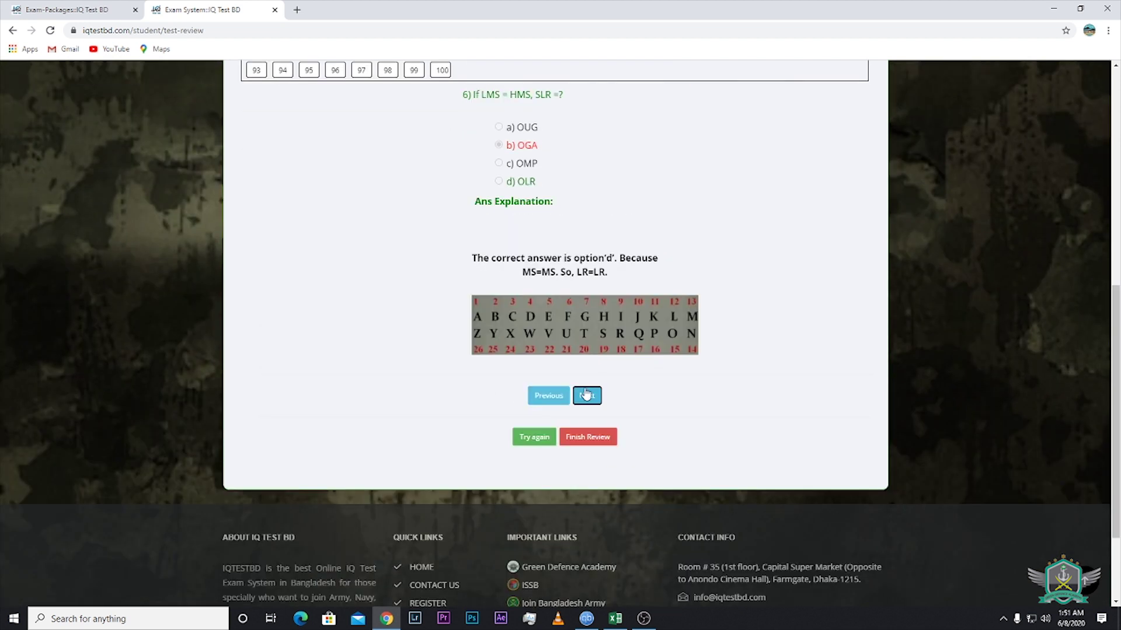
left_click(587, 395)
left_click(582, 305)
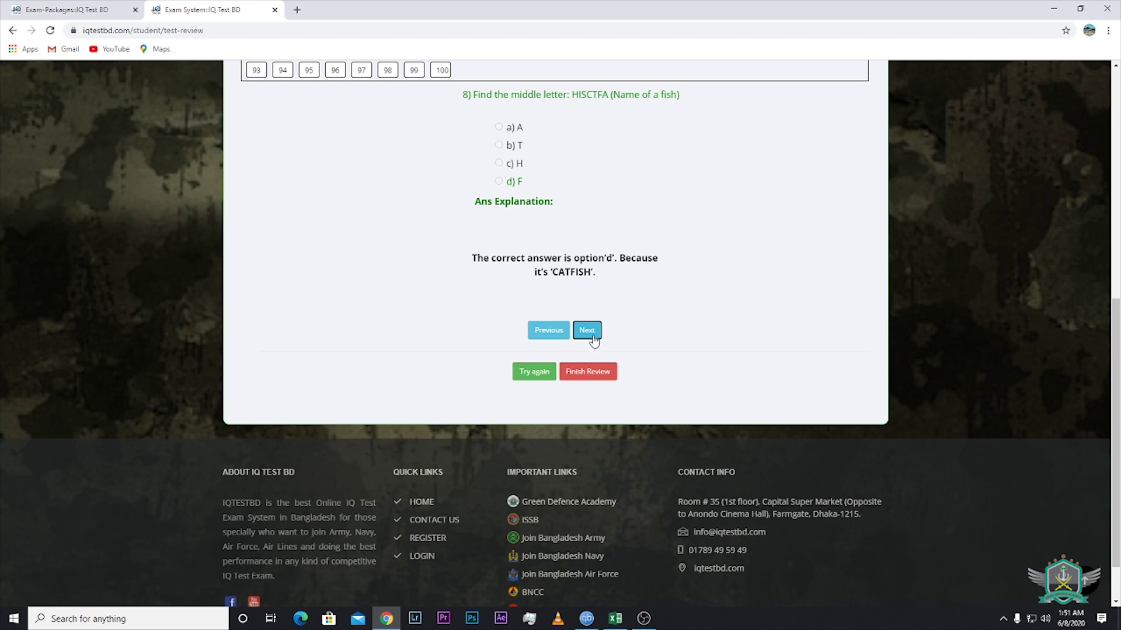
left_click(586, 330)
left_click(587, 331)
left_click(587, 331)
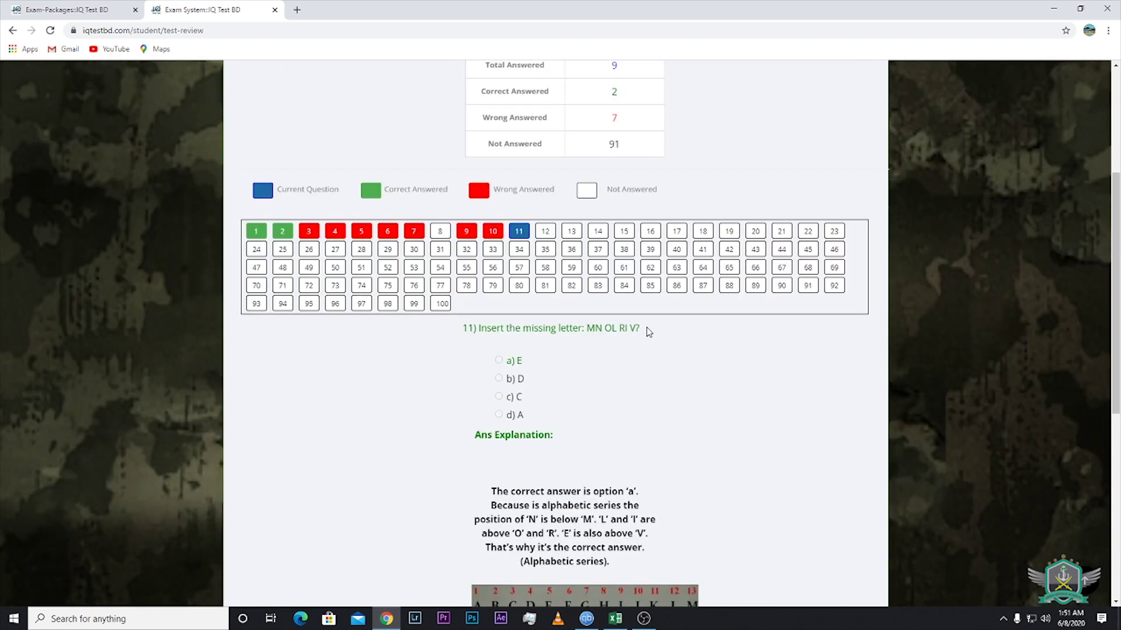
scroll(617, 407, "up", 3)
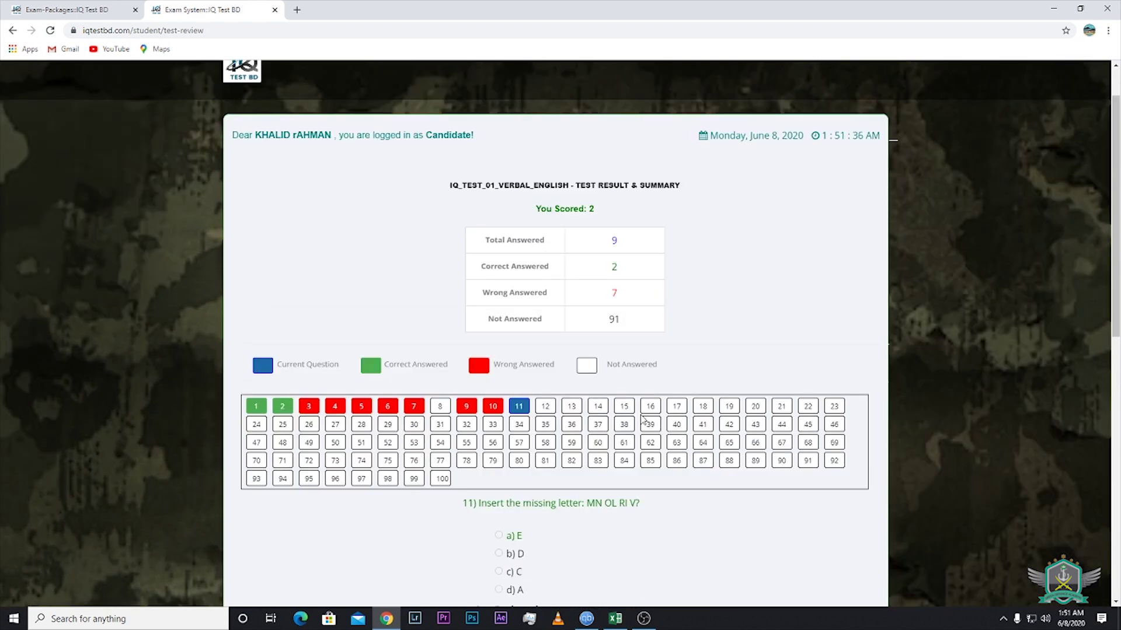
scroll(648, 411, "down", 3)
scroll(666, 397, "down", 4)
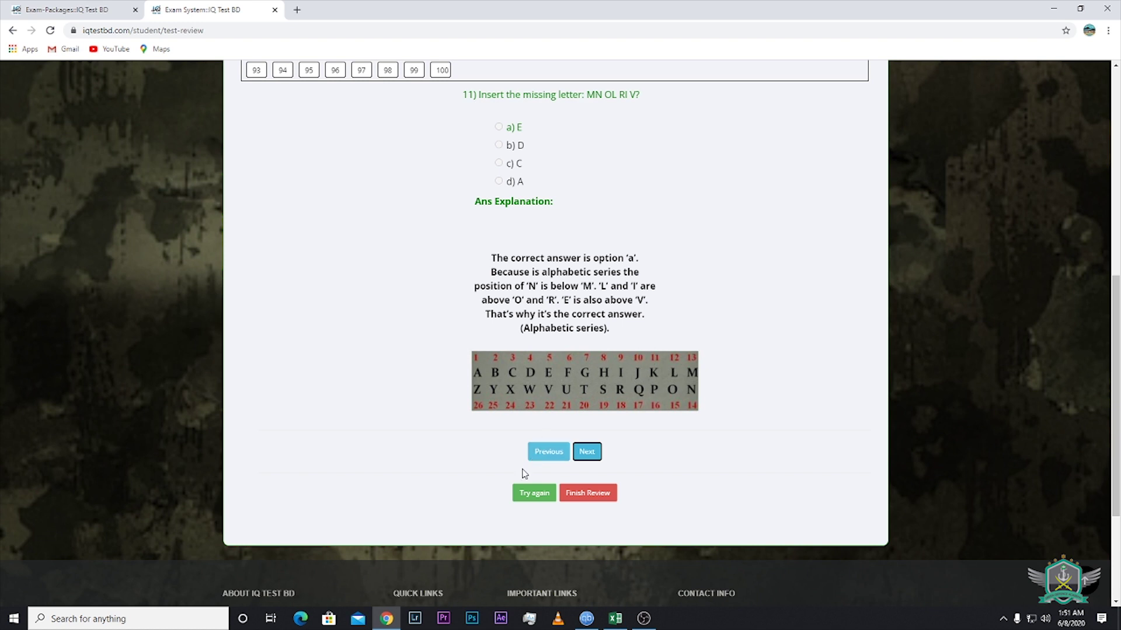
left_click(537, 496)
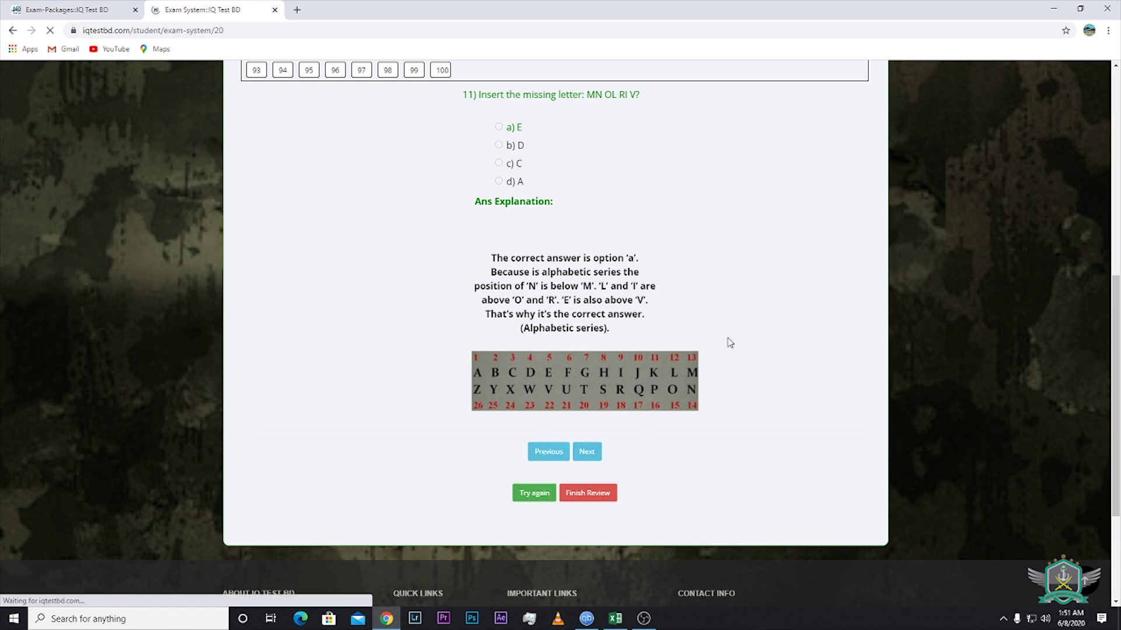
End the answer review and return to the dashboard listing the three free tests
scroll(679, 280, "down", 3)
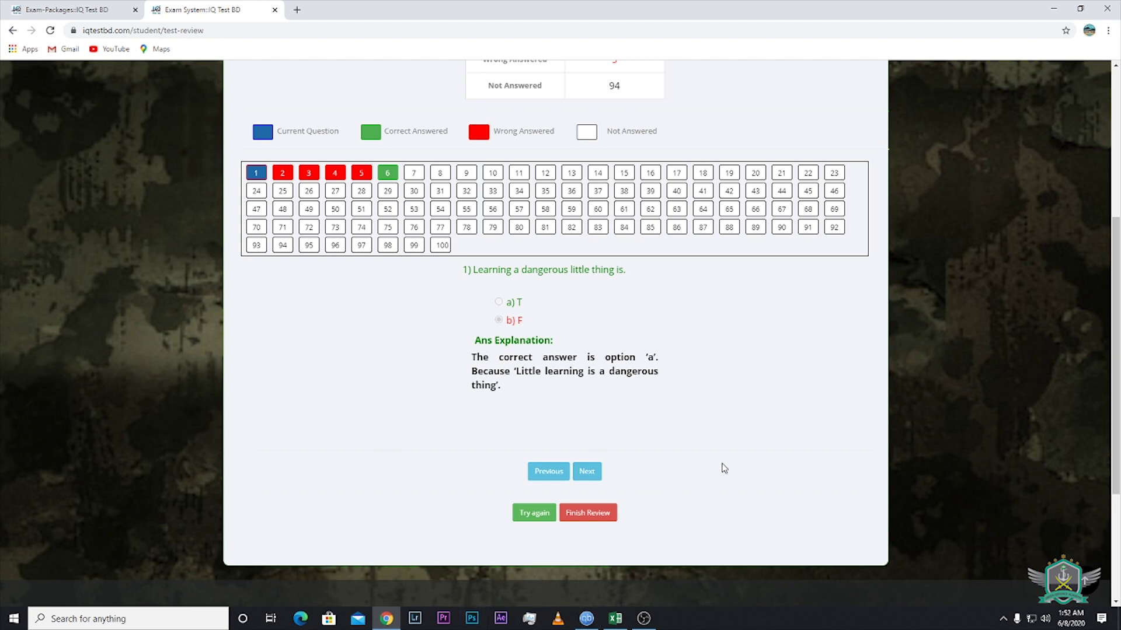
left_click(600, 513)
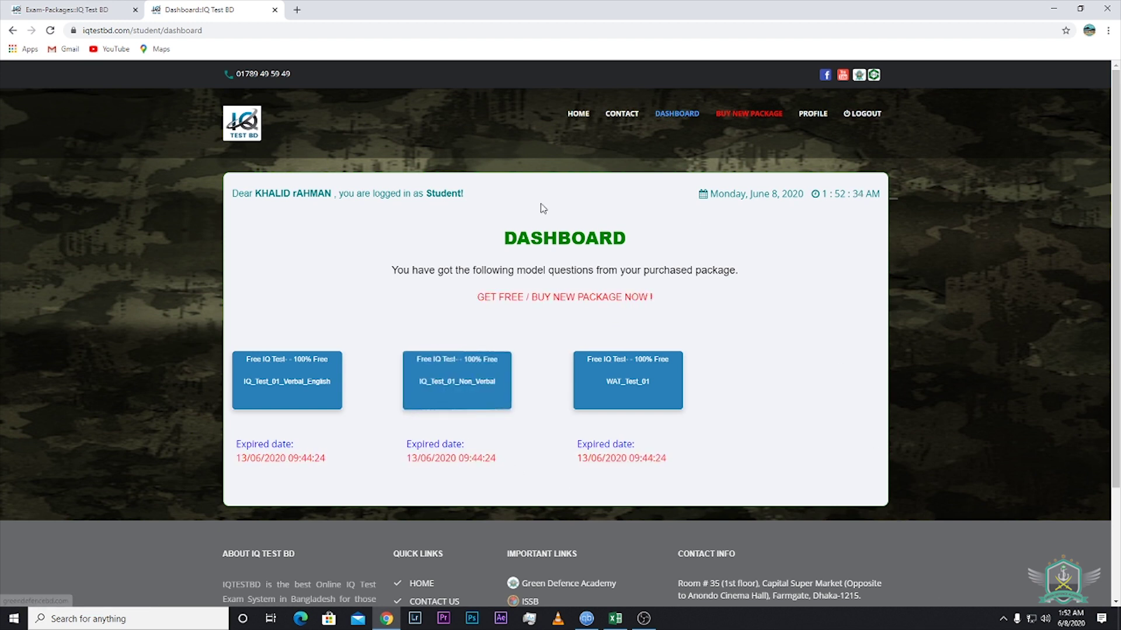
Open IQ_Test_01_Non_Verbal and start it with a 120-minute duration
left_click(474, 379)
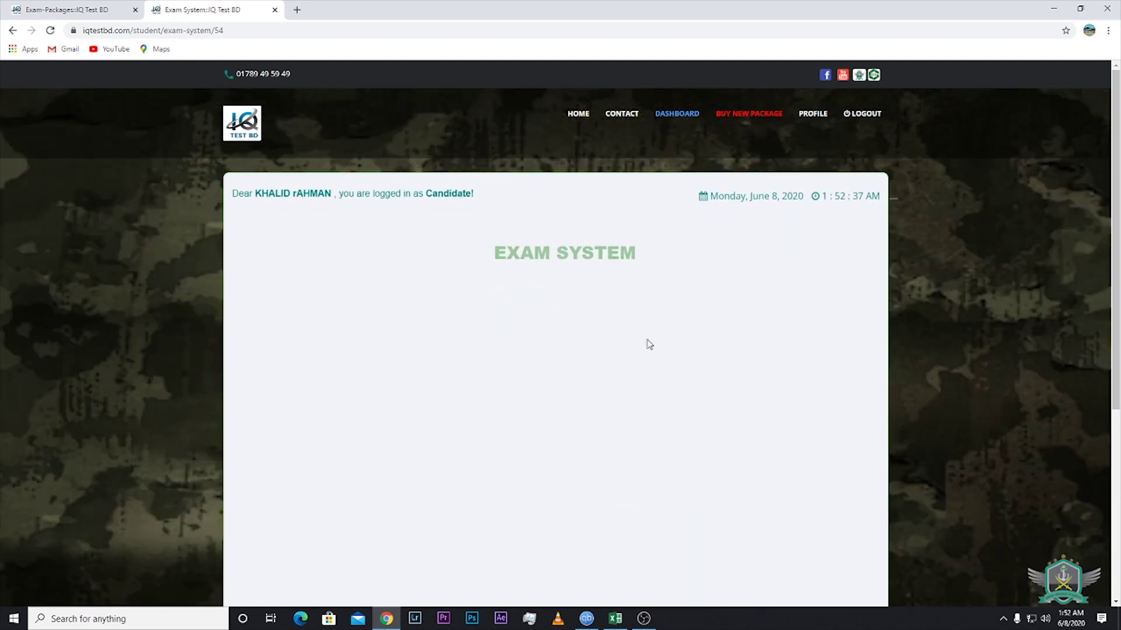
scroll(653, 322, "down", 2)
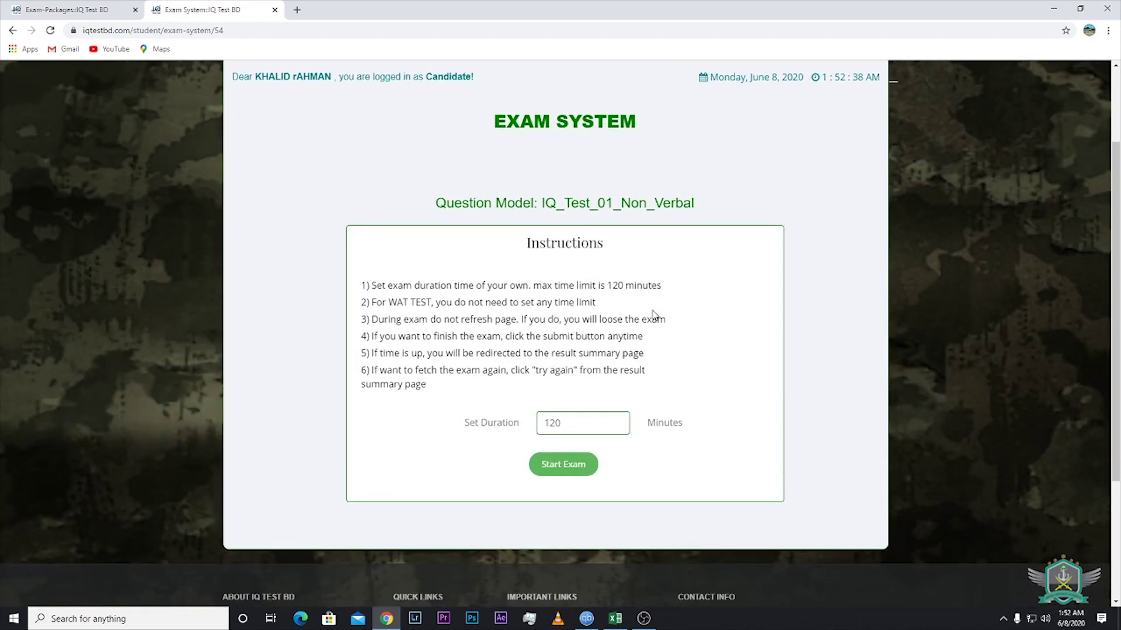
left_click(563, 466)
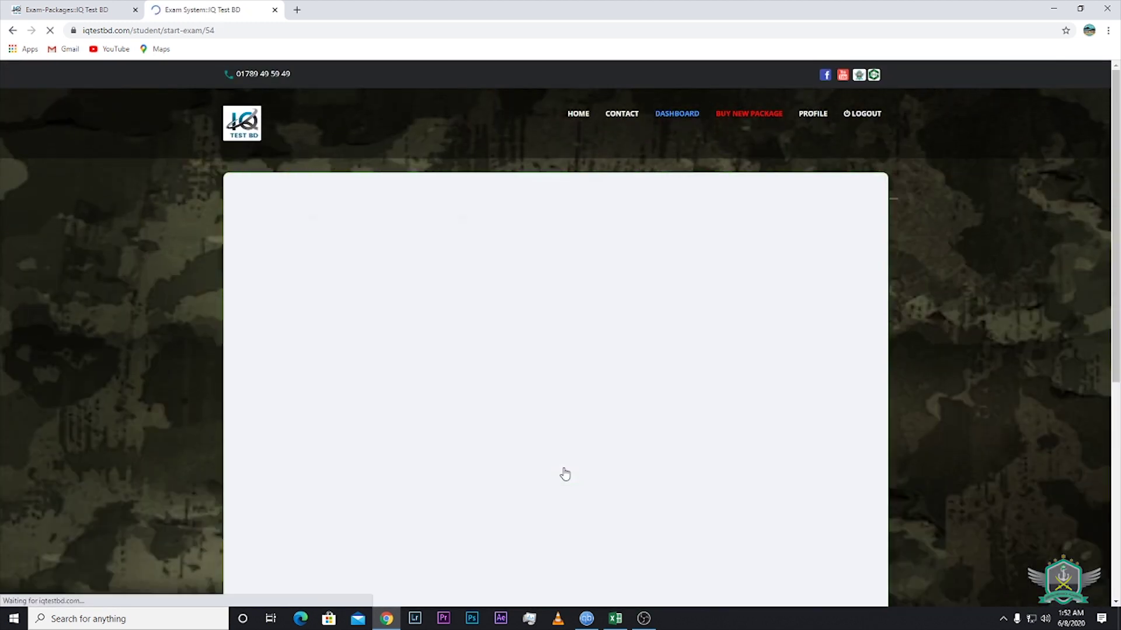
scroll(636, 356, "down", 2)
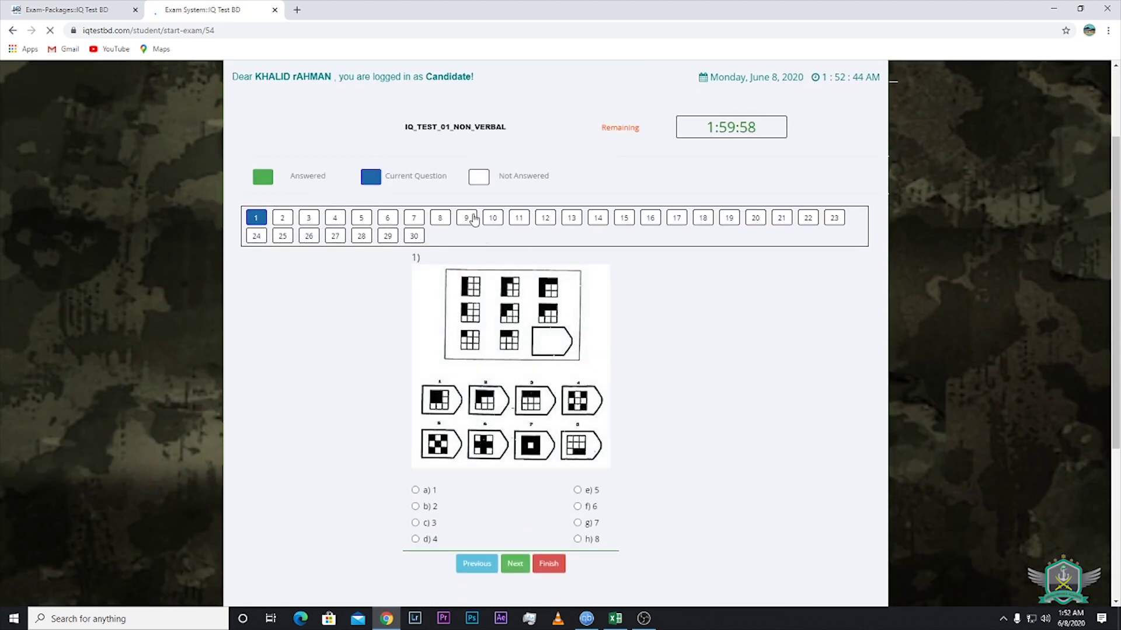
scroll(482, 418, "down", 1)
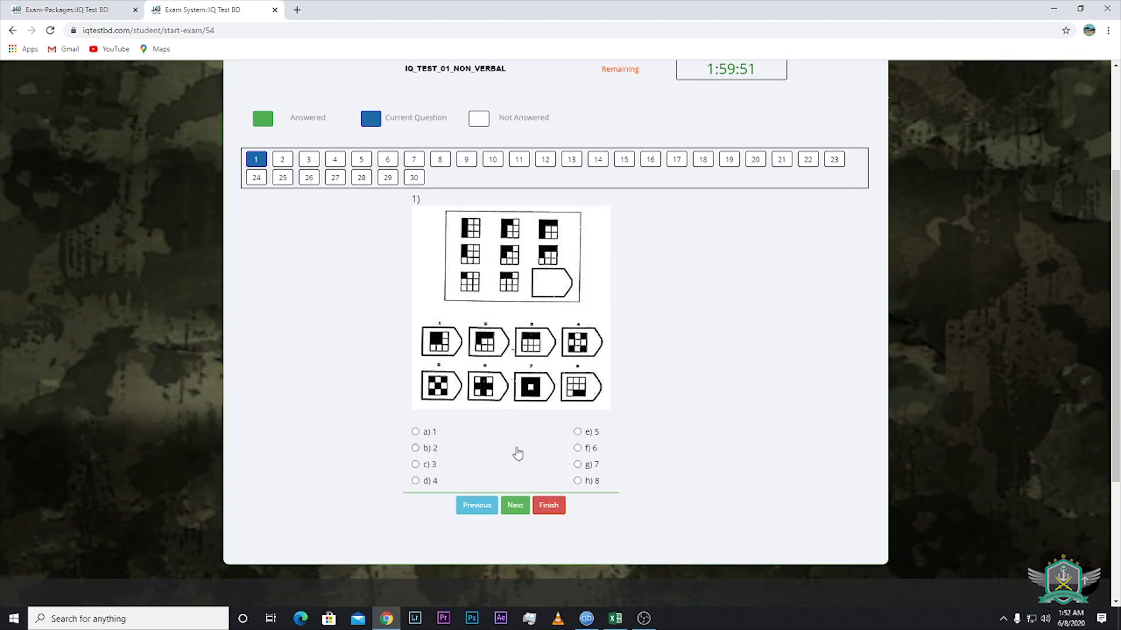
Answer questions 1–3 with b) 2, c) 3 and c) 3, then finish and confirm
left_click(415, 448)
left_click(514, 505)
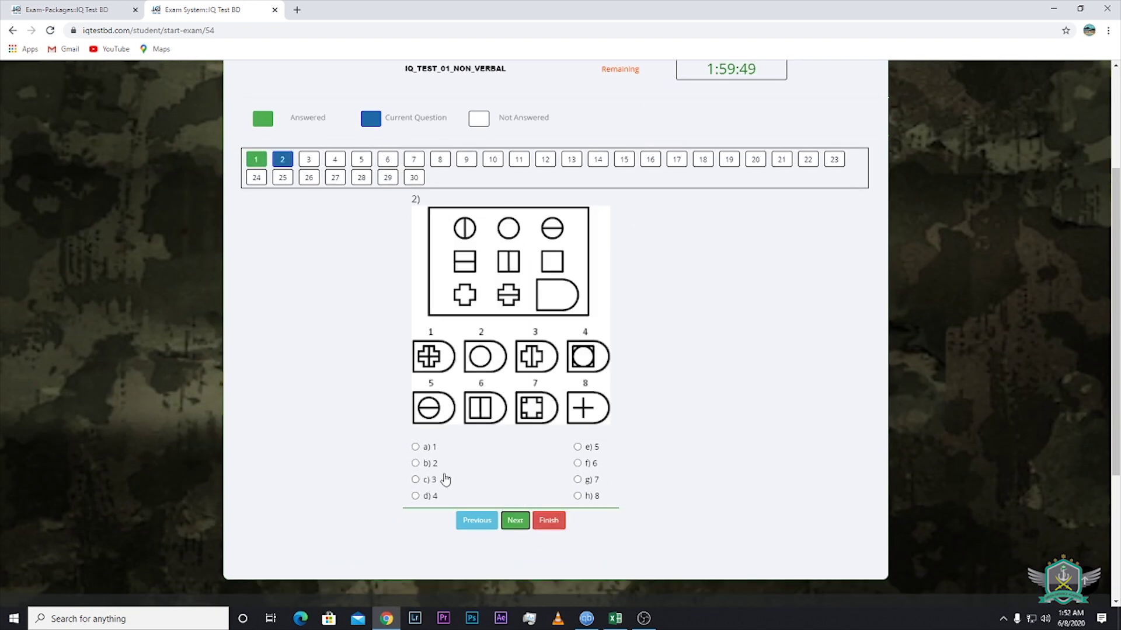
left_click(415, 479)
left_click(514, 520)
left_click(415, 451)
left_click(515, 491)
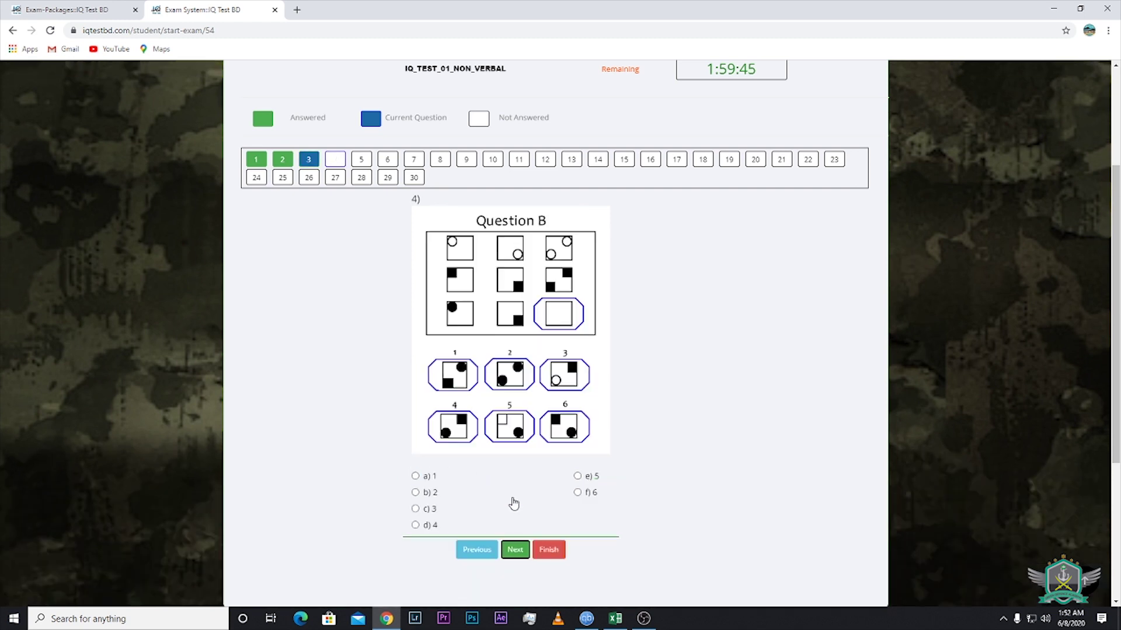
left_click(555, 554)
left_click(615, 98)
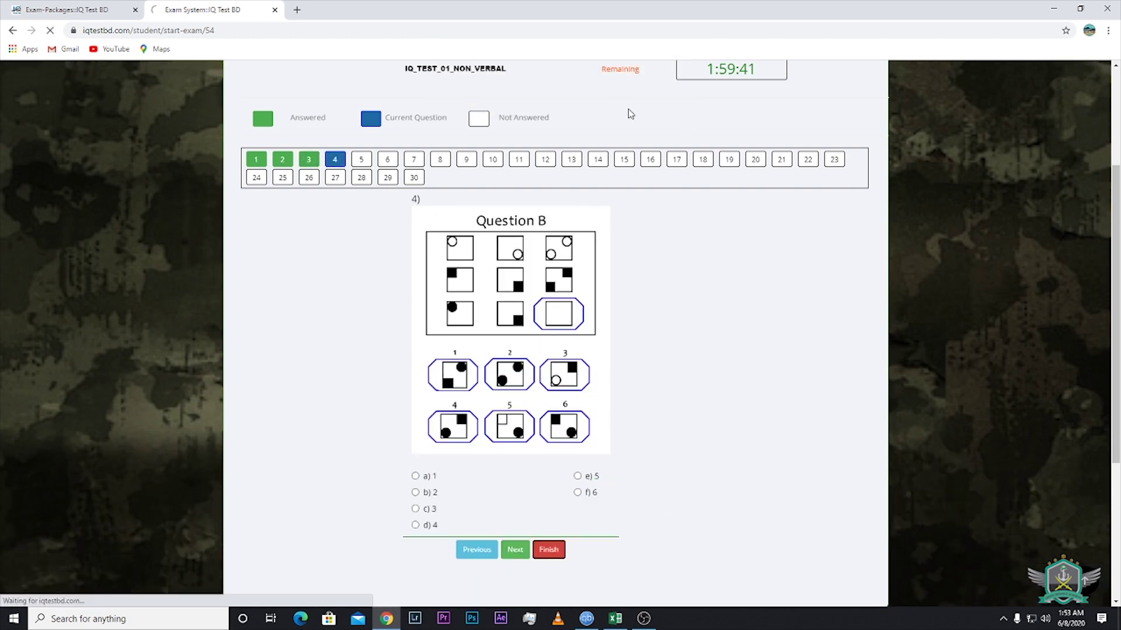
Review the non-verbal Test Result & Summary (1 correct, 2 wrong), then finish the review and return to the dashboard
scroll(798, 328, "down", 4)
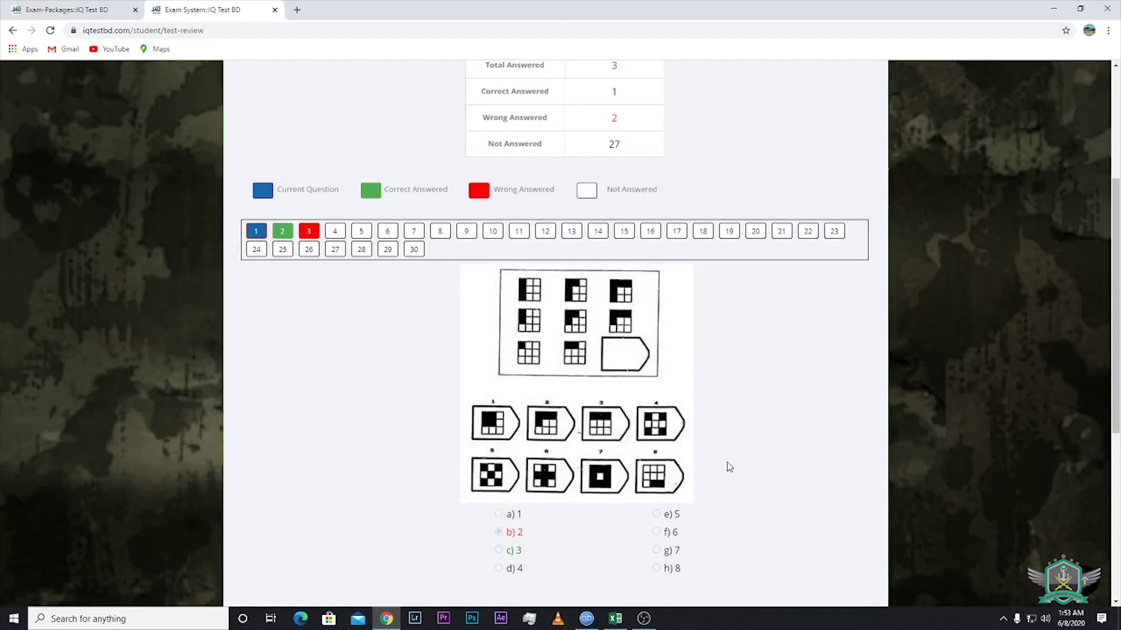
scroll(804, 447, "down", 3)
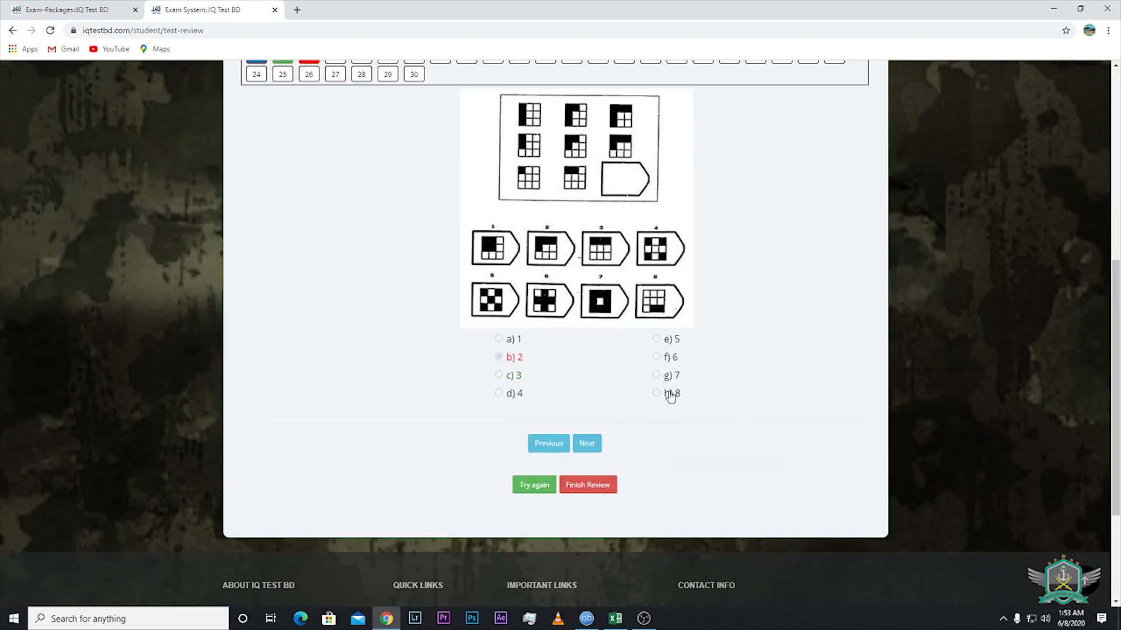
scroll(477, 262, "up", 2)
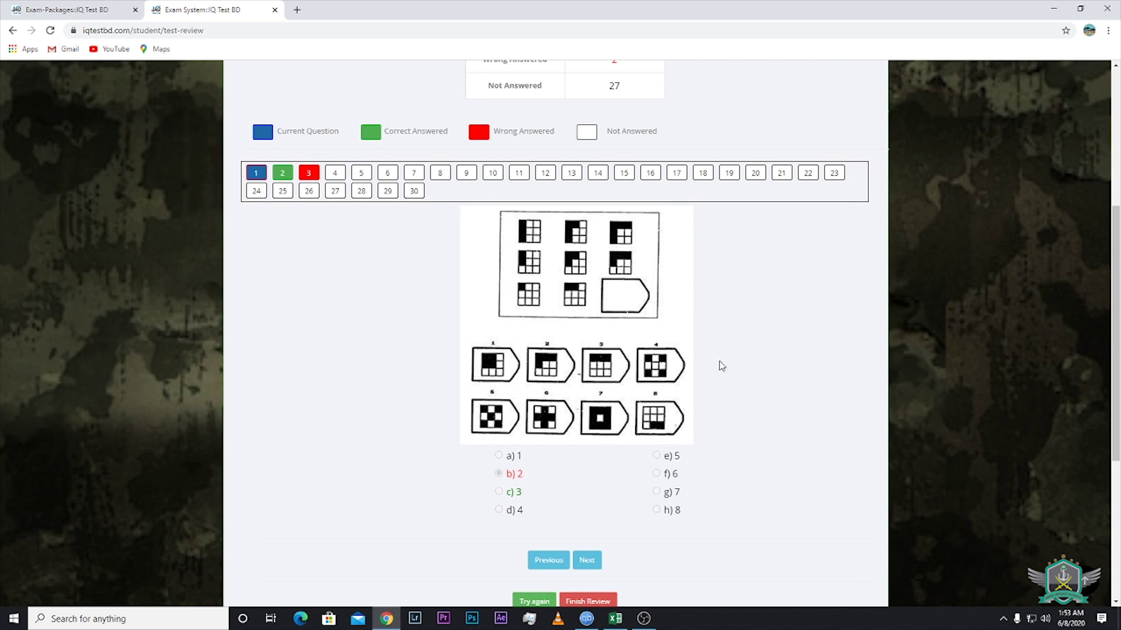
scroll(722, 366, "down", 3)
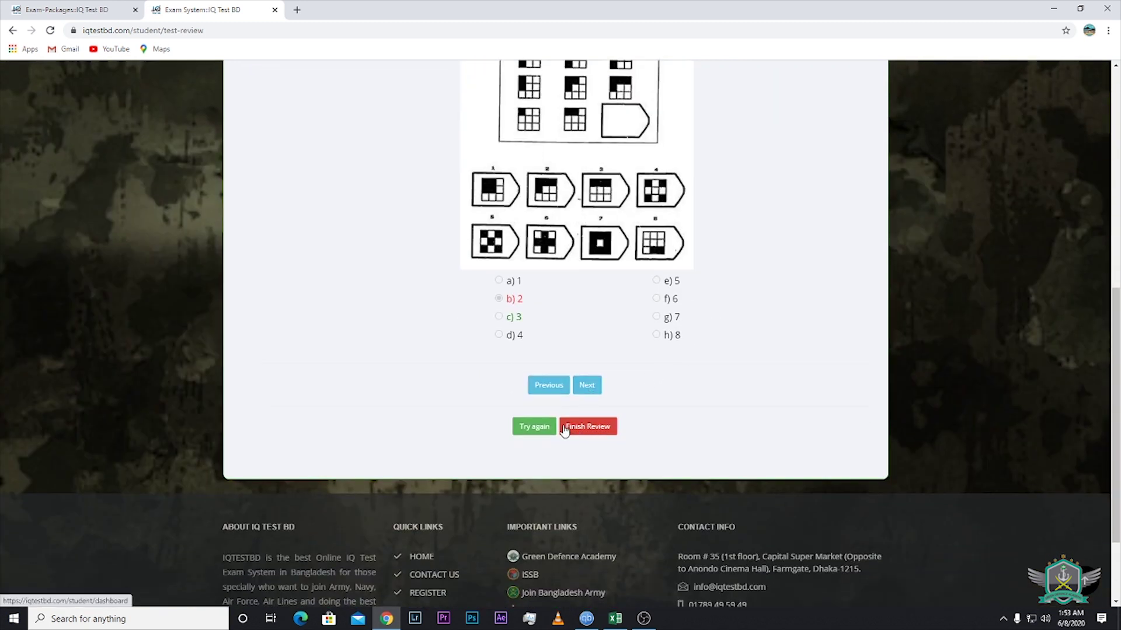
left_click(599, 427)
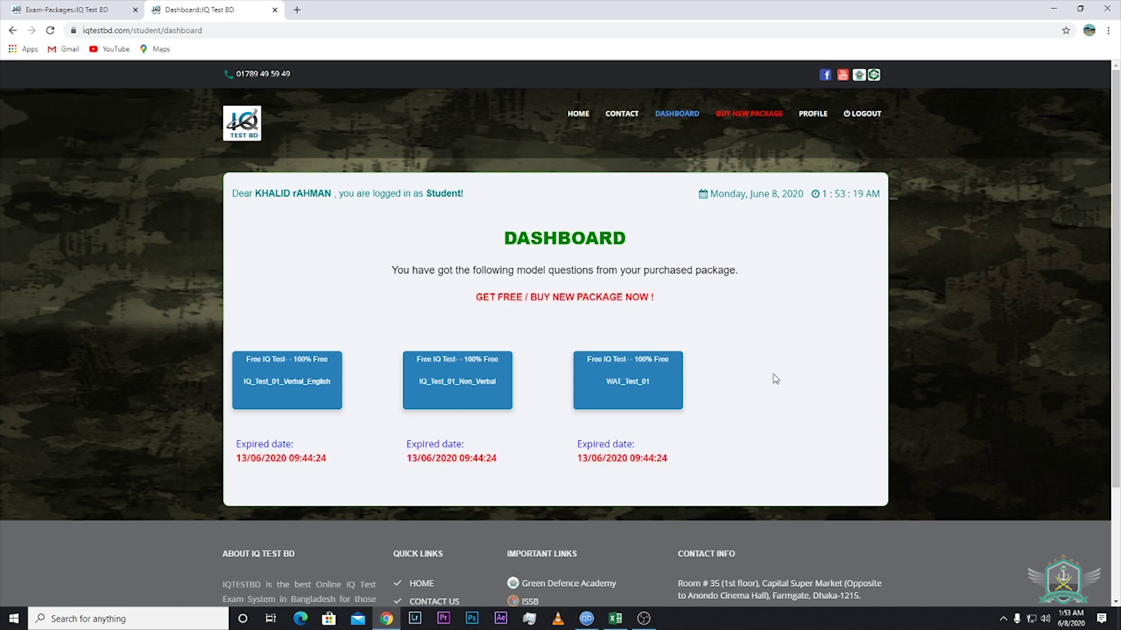
mouse_move(467, 402)
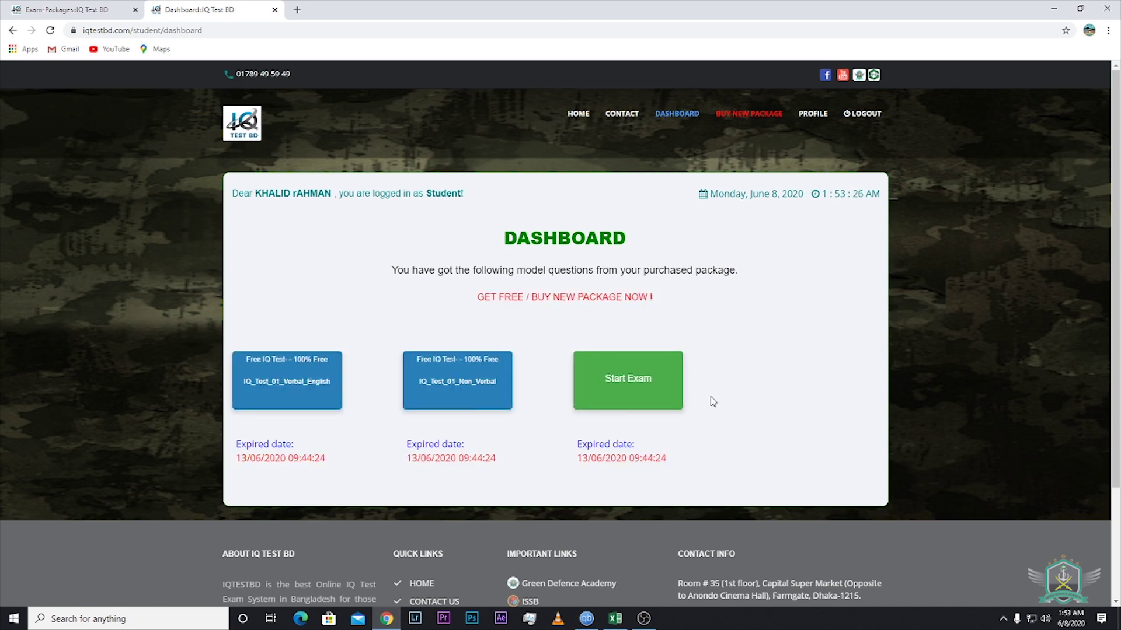